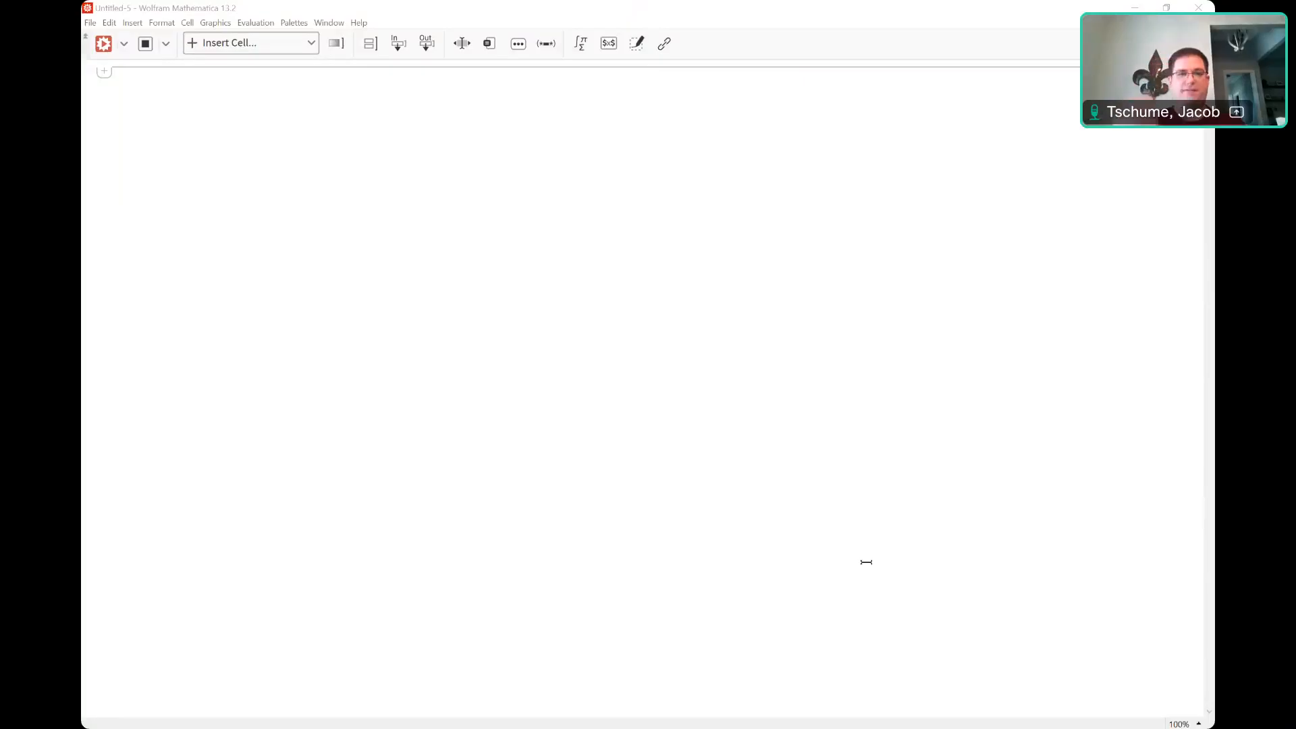
Enter and evaluate u = {-7, 5, -1, 4, 8} so the list echoes back.
left_click(878, 22)
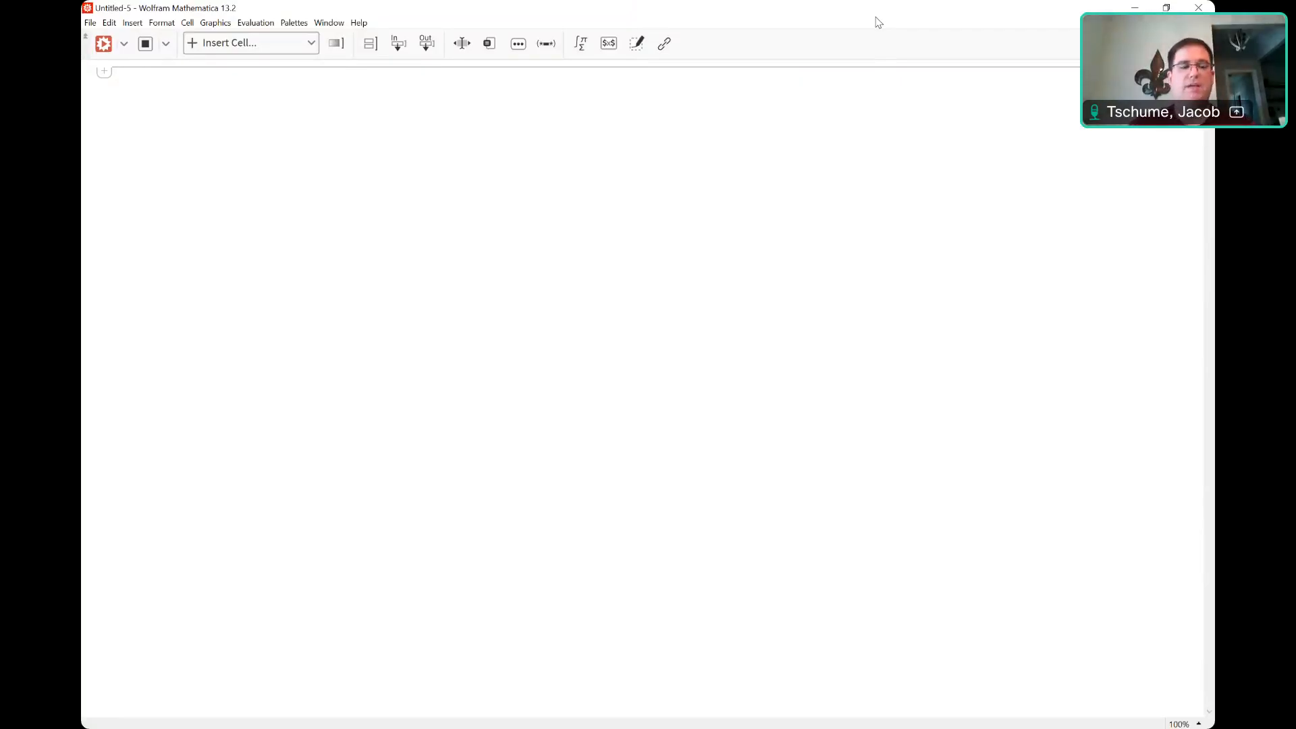
type("u")
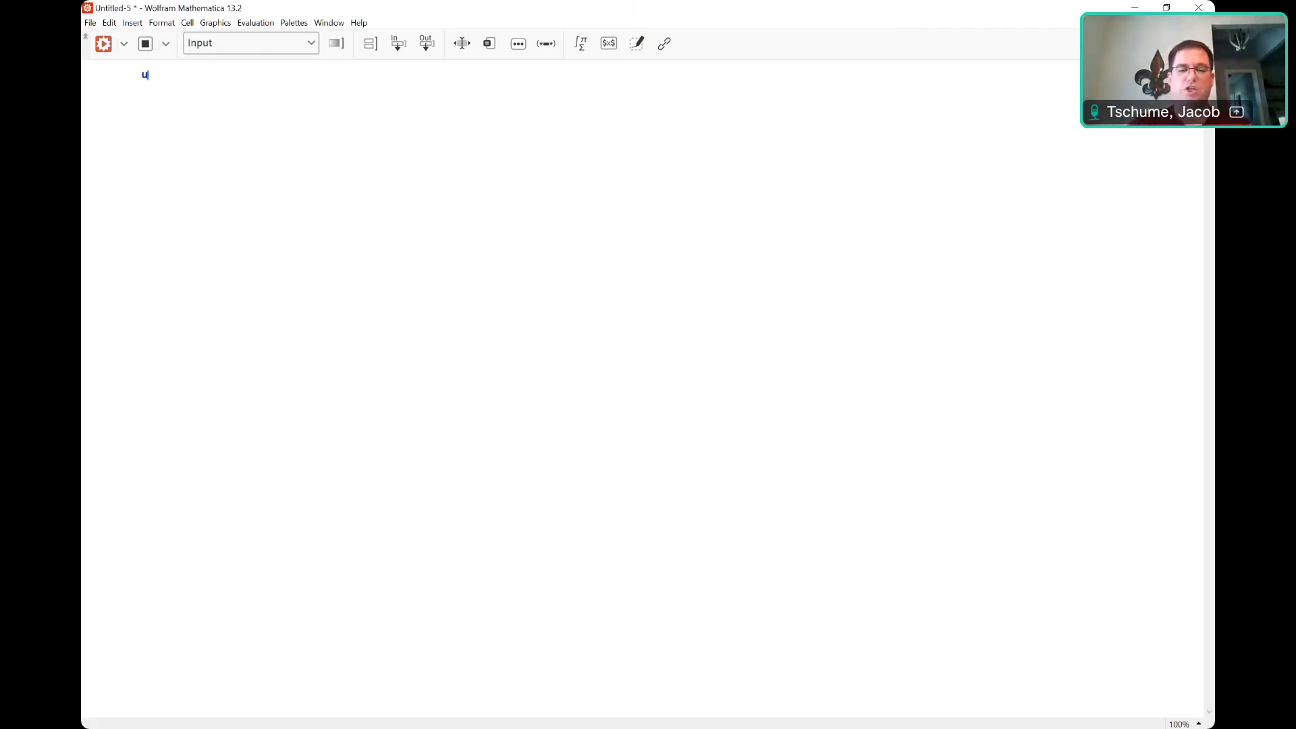
type("=")
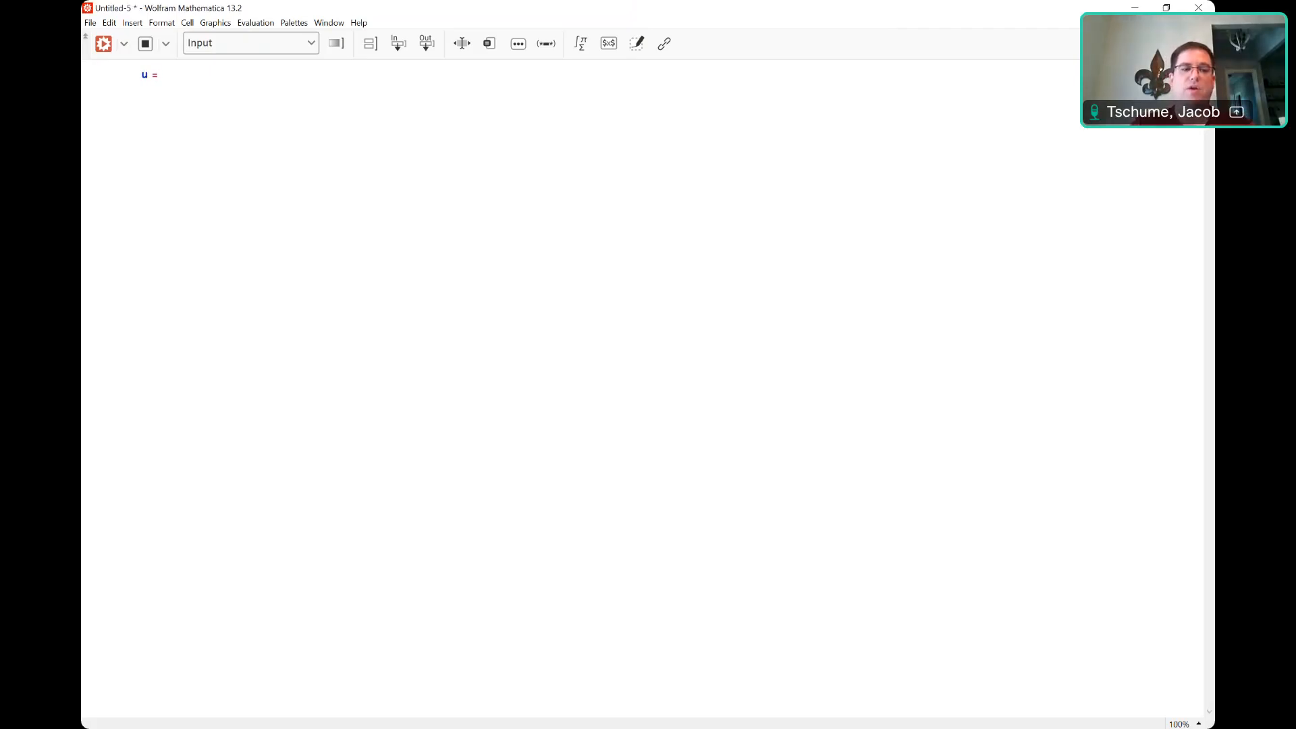
type(" {")
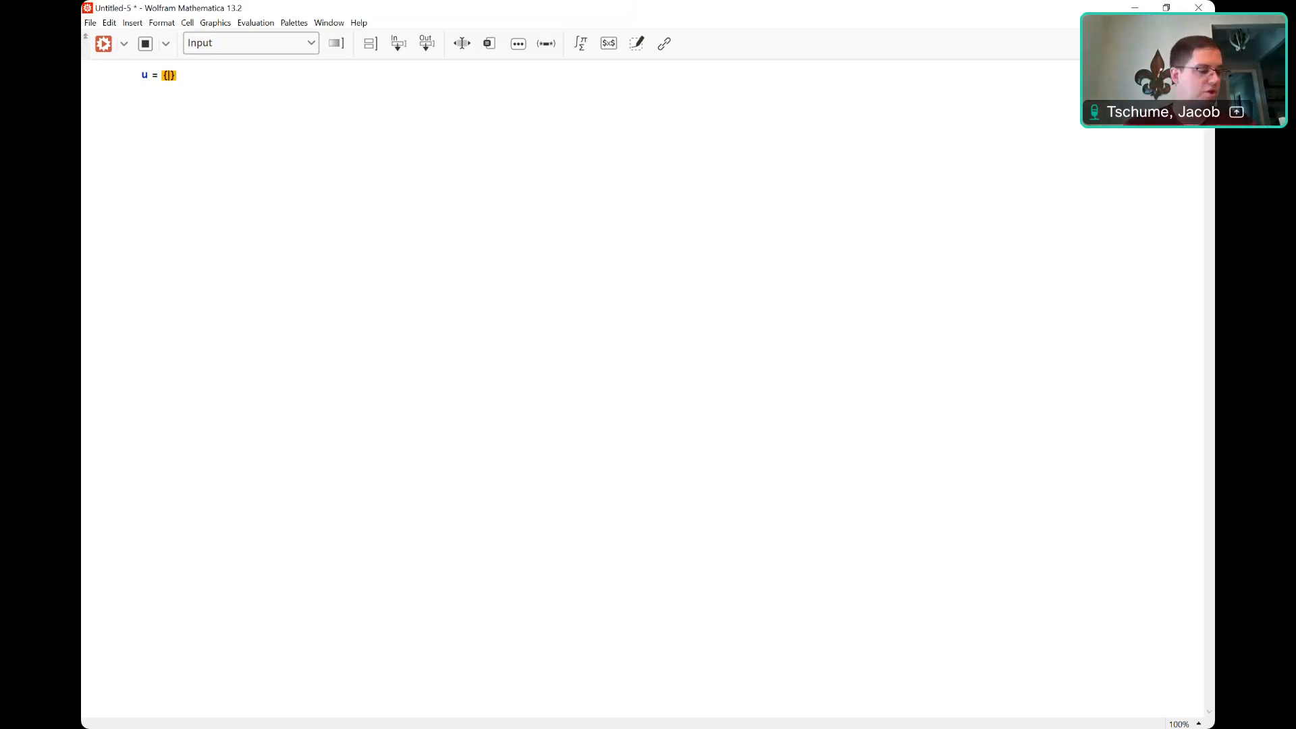
type("-")
type("7,")
type(" 5, -1")
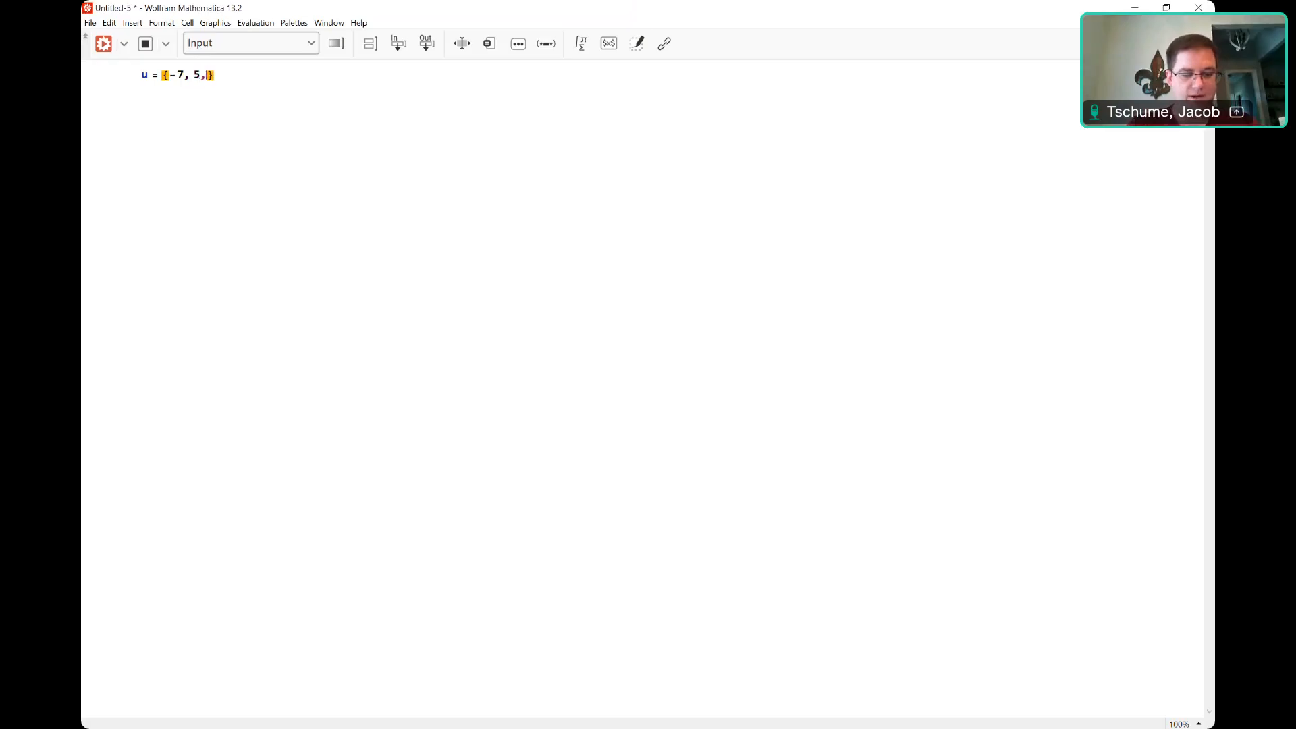
type(", 4, 8")
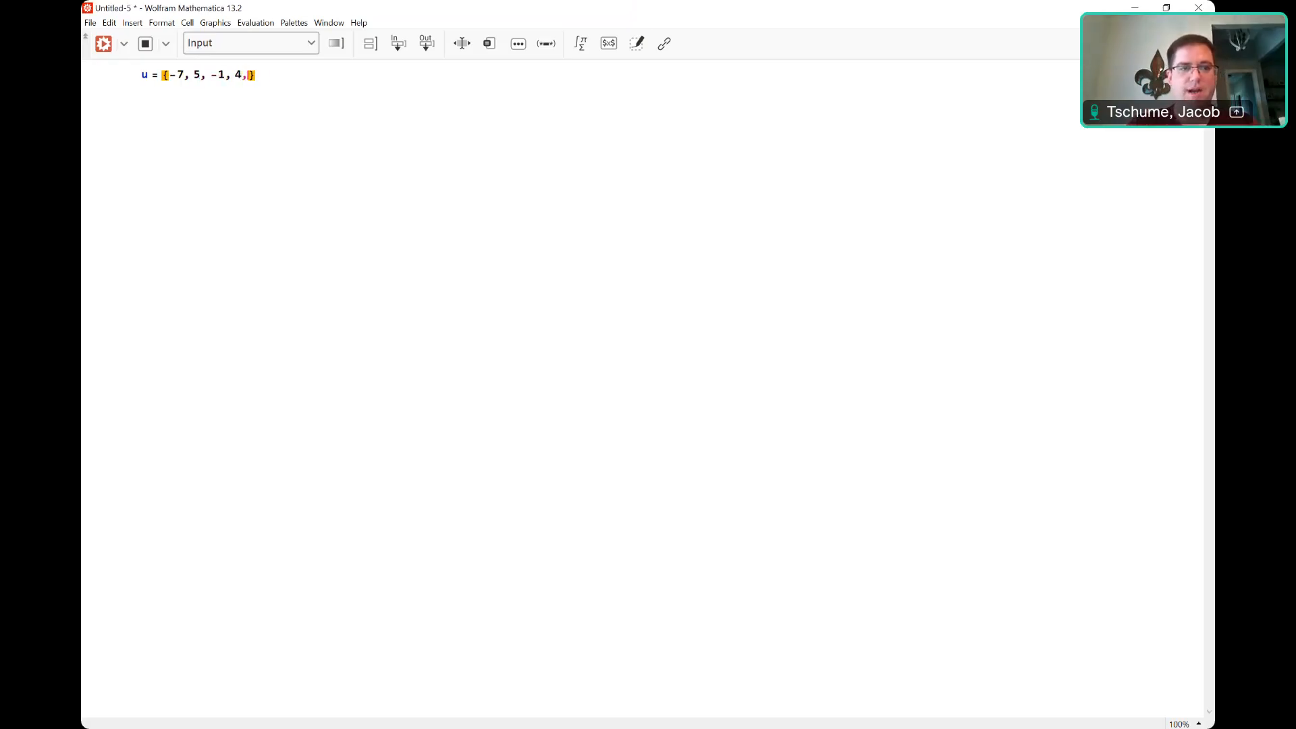
type("}")
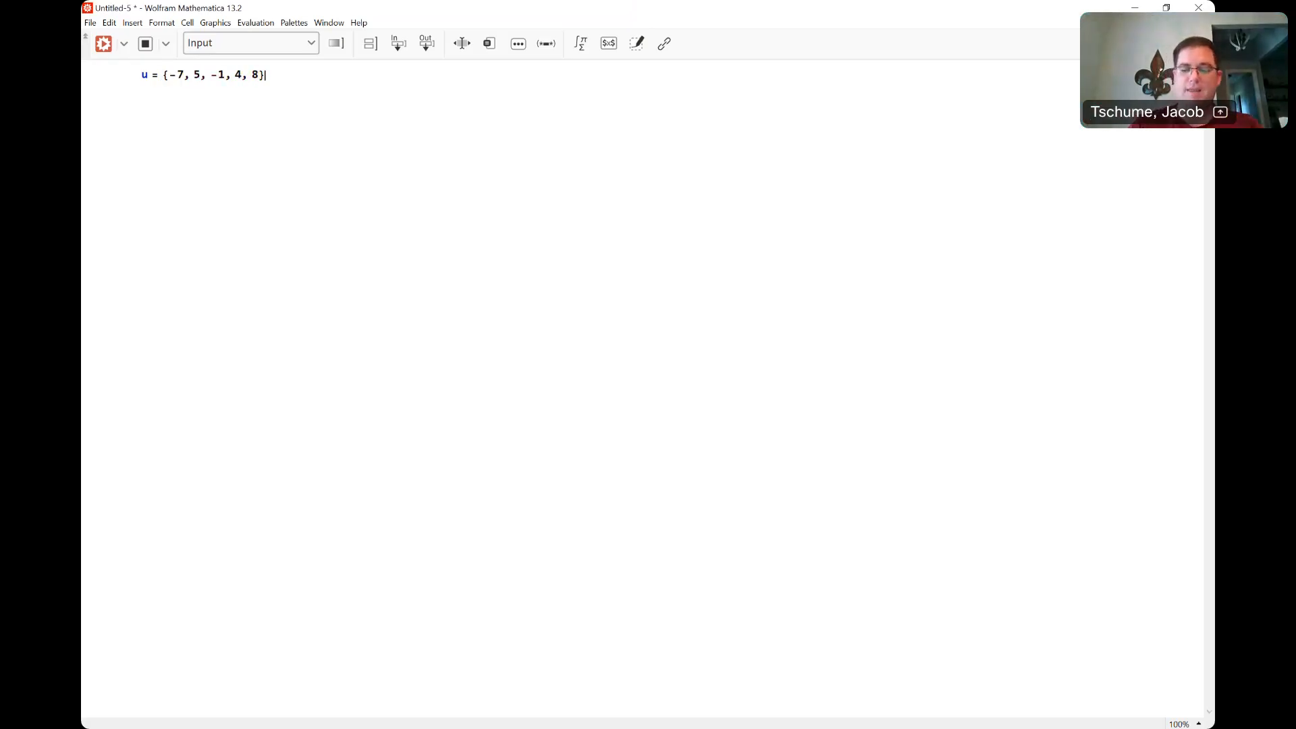
key("shift+Return")
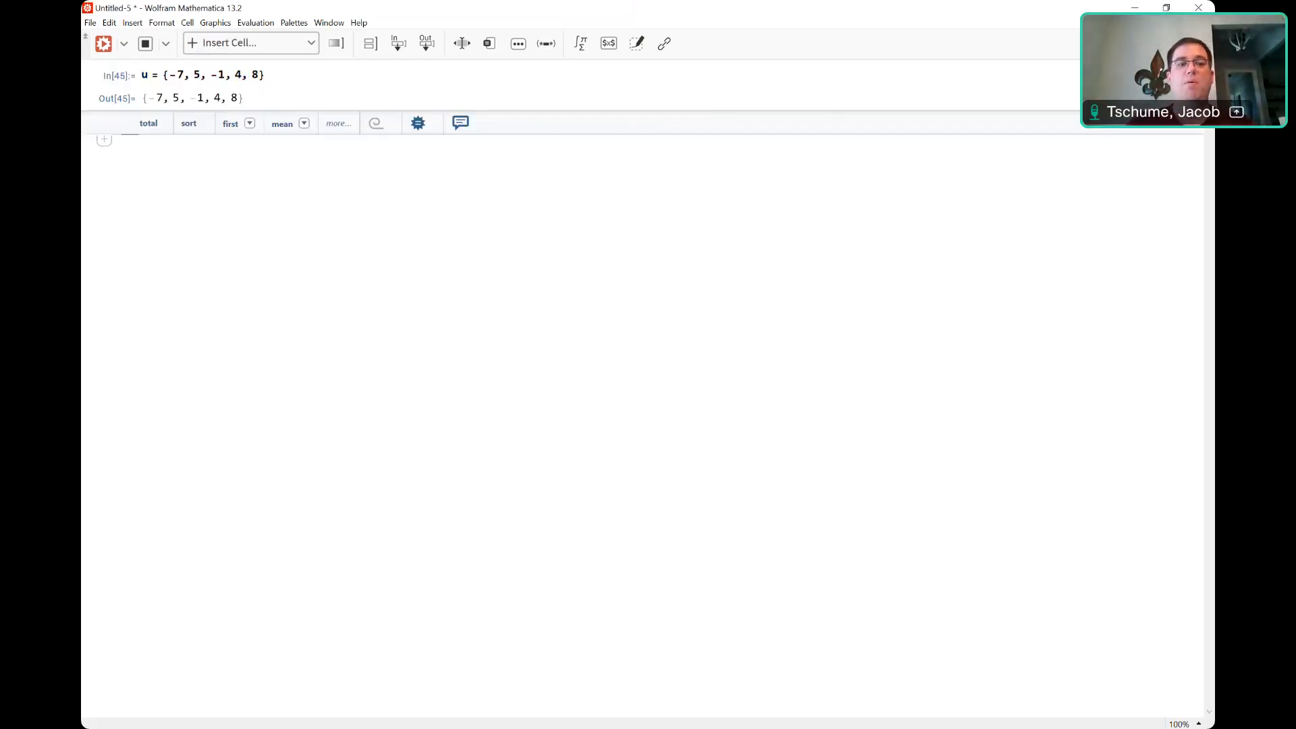
Evaluate MatrixForm[u] as a column, then define v = {13, -2, -1, 0, 5}.
type("Ma")
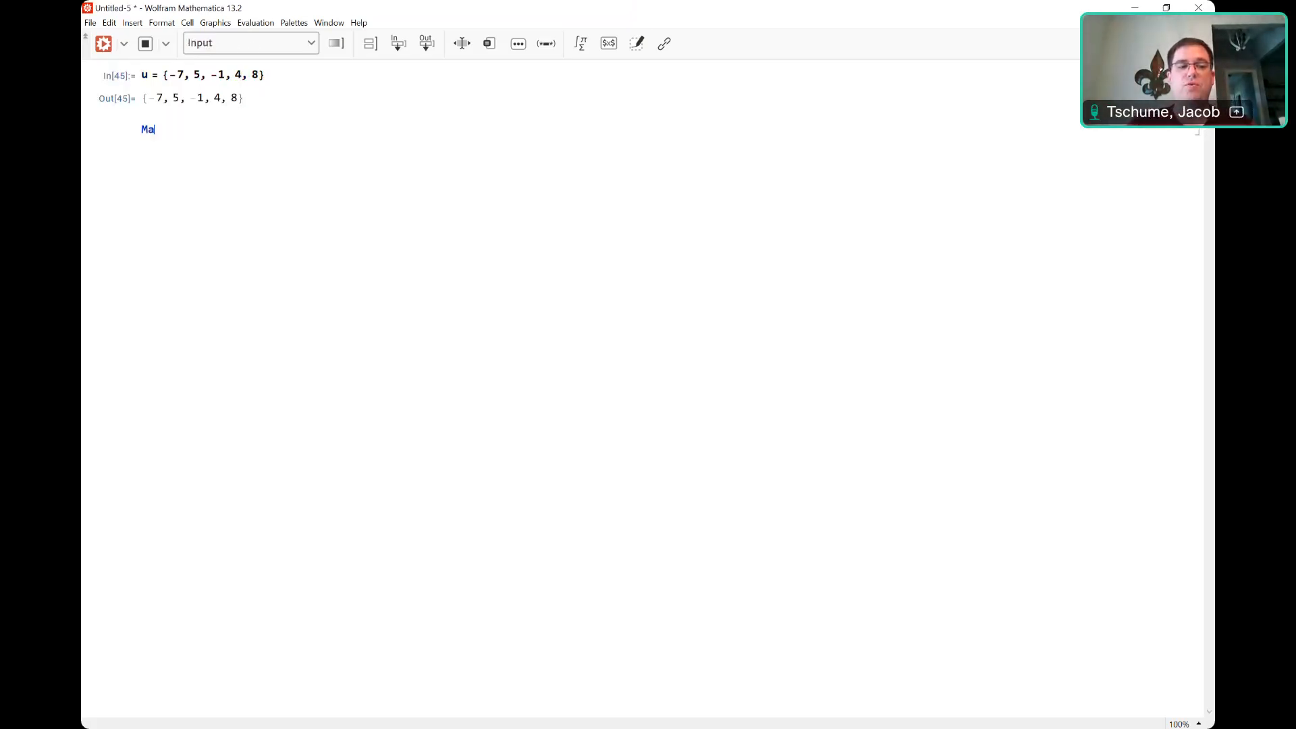
type("trixForm[u]")
key("shift+Return")
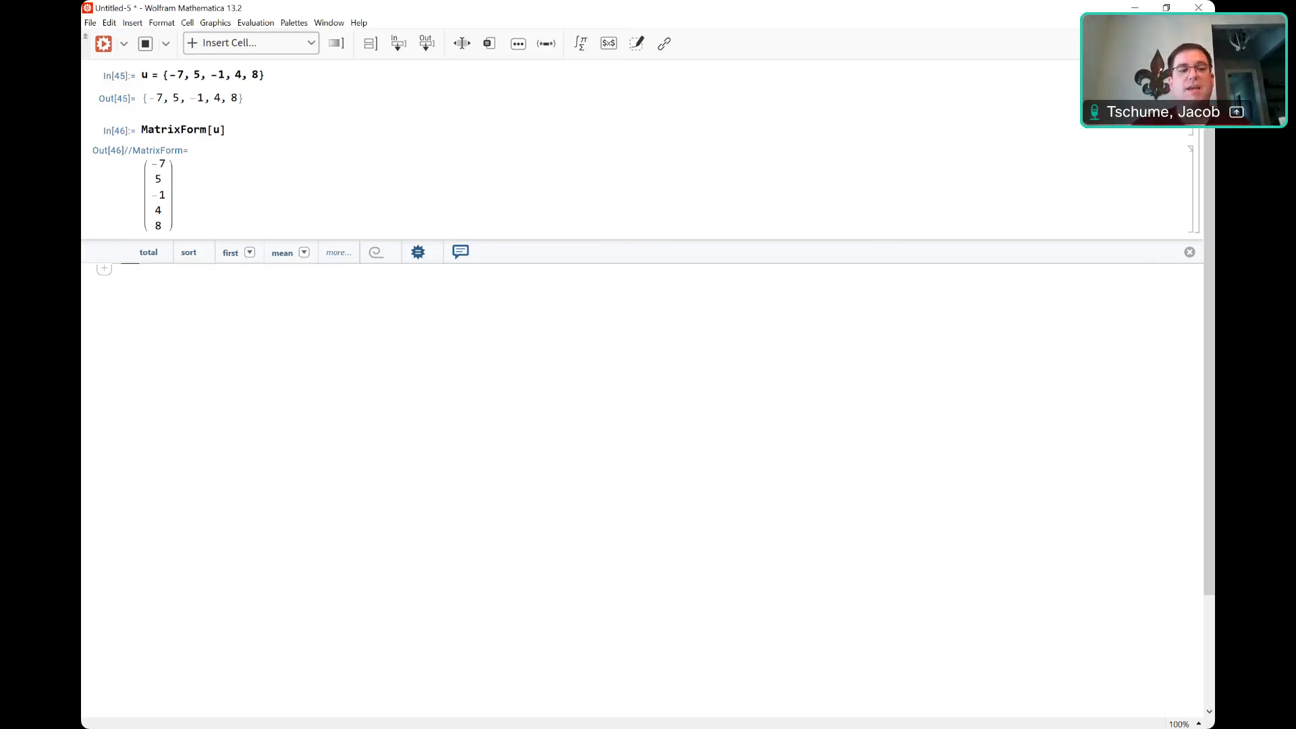
type("v =")
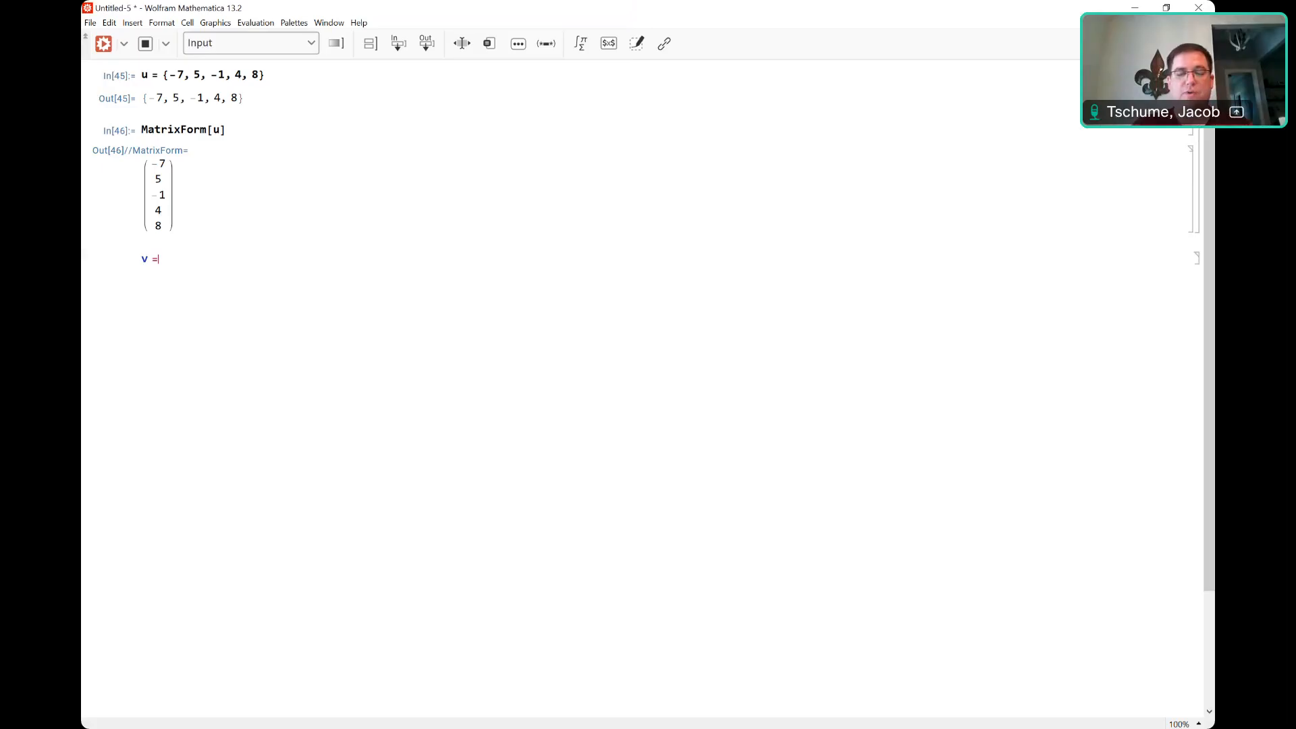
type(" {")
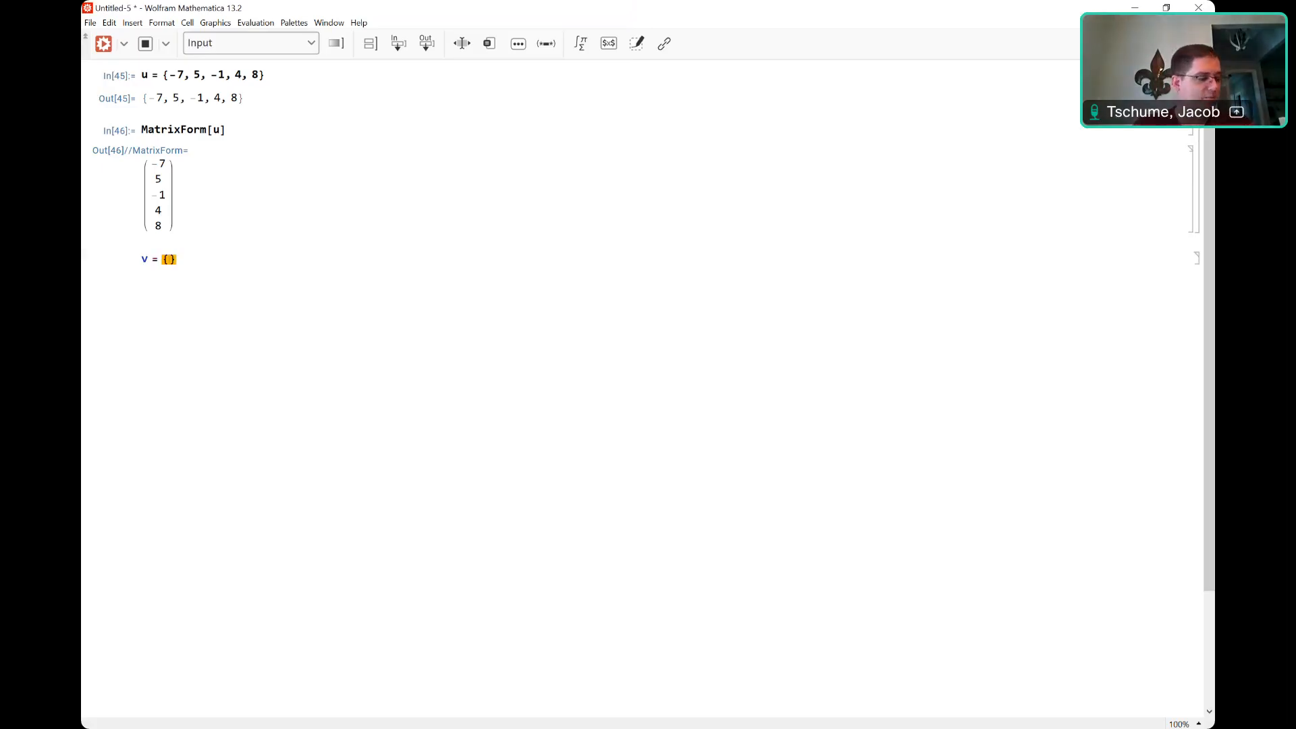
type("13,")
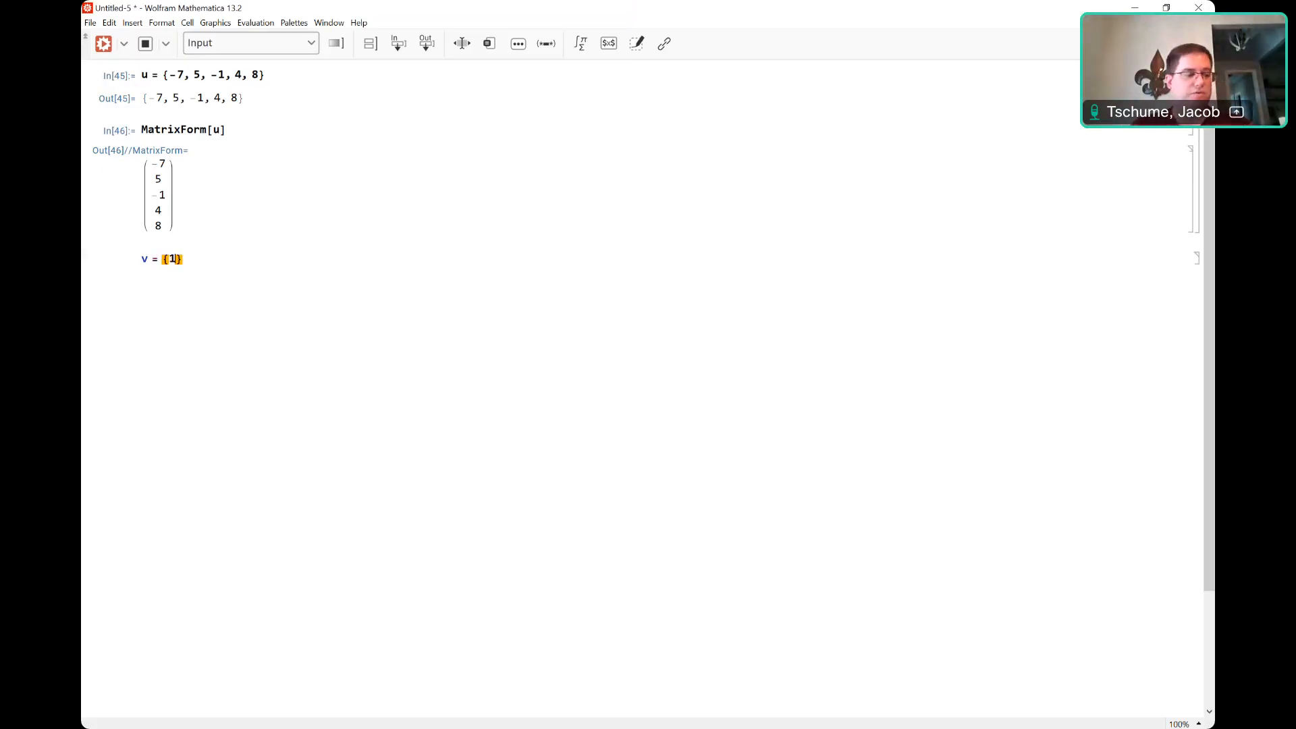
type(" -2, -1, 0, 5")
key("Right")
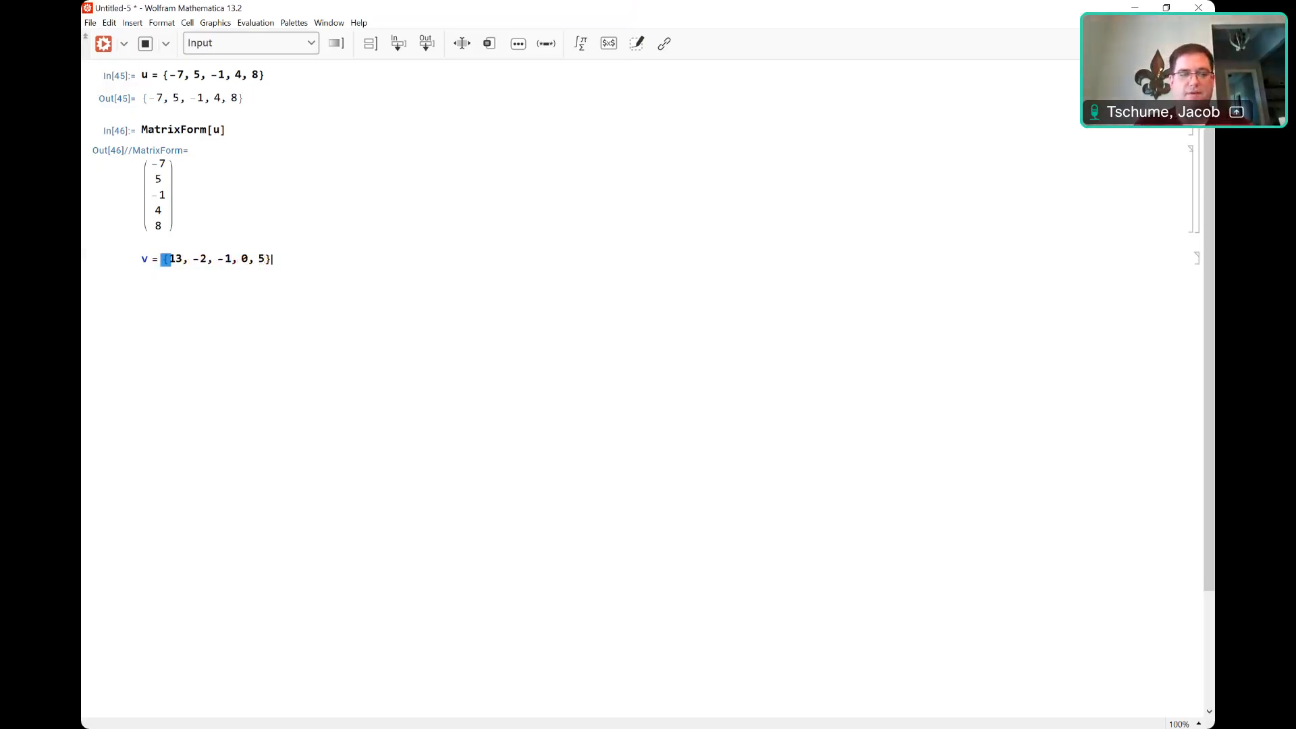
key("shift+Return")
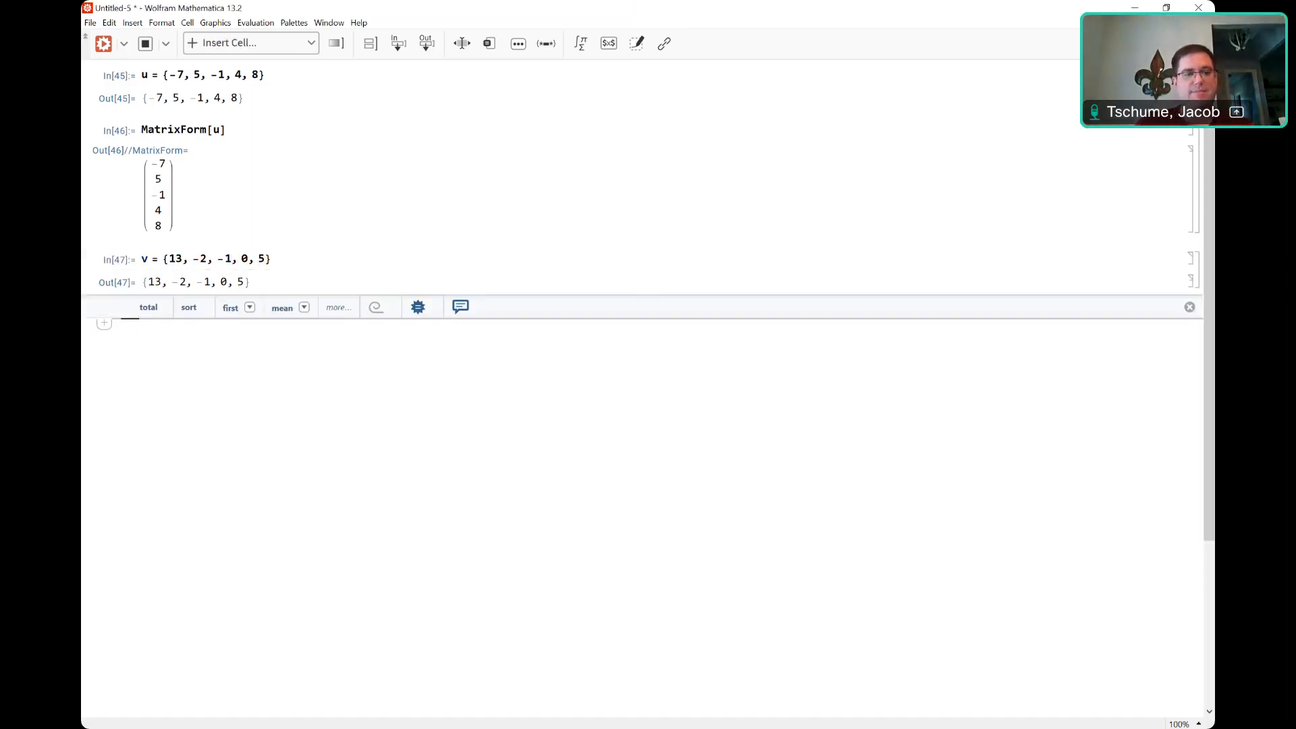
Show MatrixForm[v], then get u + v = {6, 3, -2, 4, 13} and v − u = {20, -7, 0, -4, -3}.
type("MatrixForm[v]")
key("shift+Return")
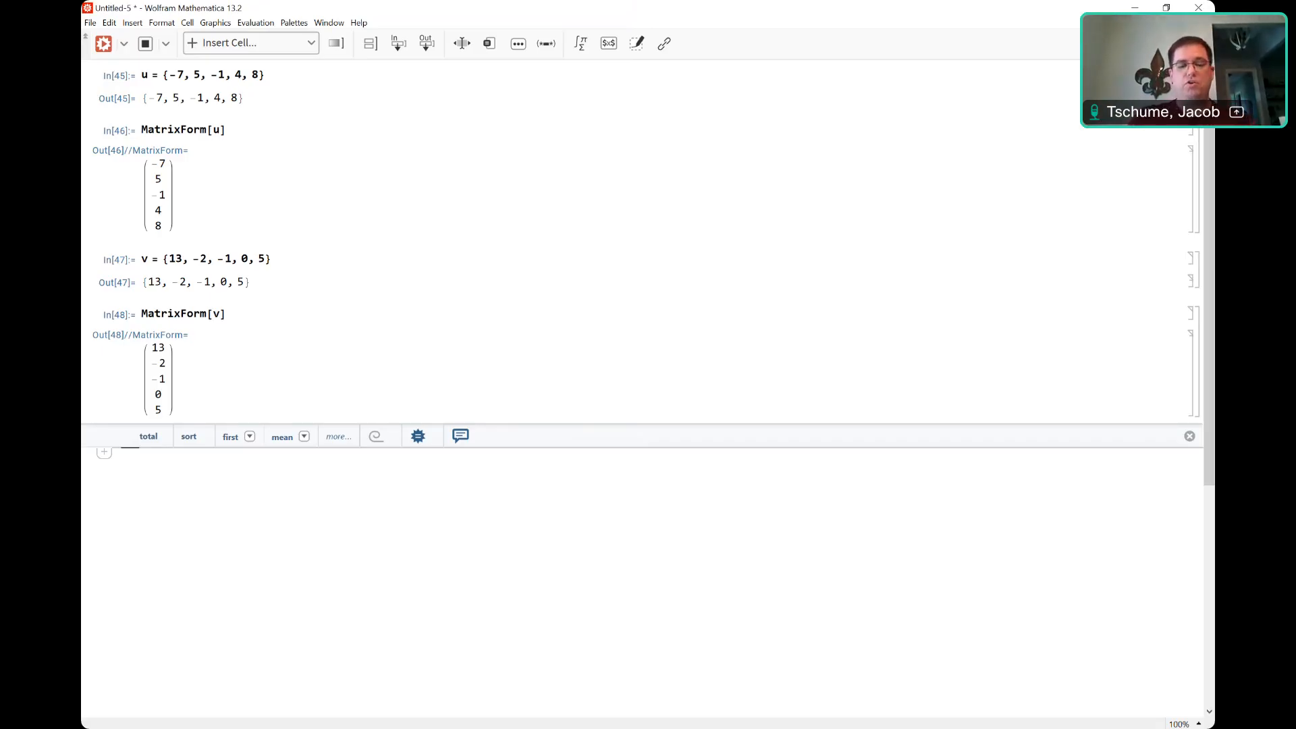
type("u + v")
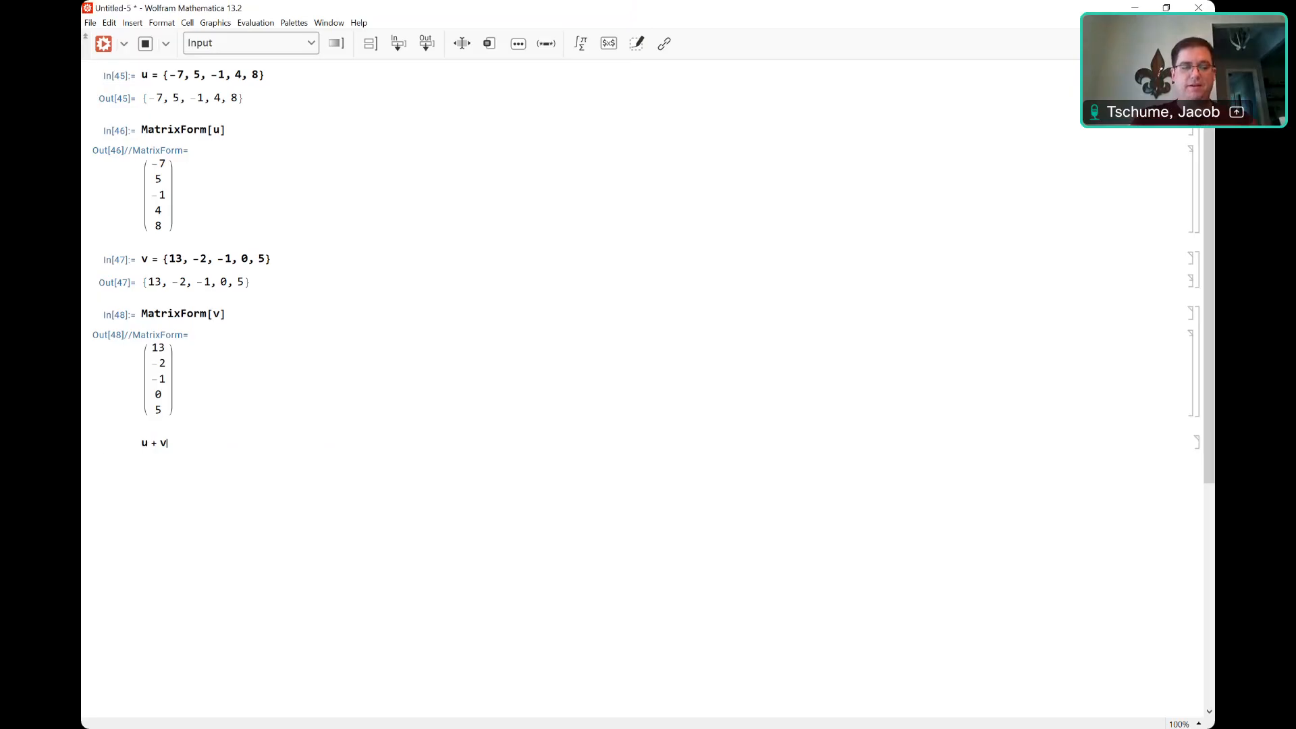
key("shift+Return")
type("v - u")
key("shift+Return")
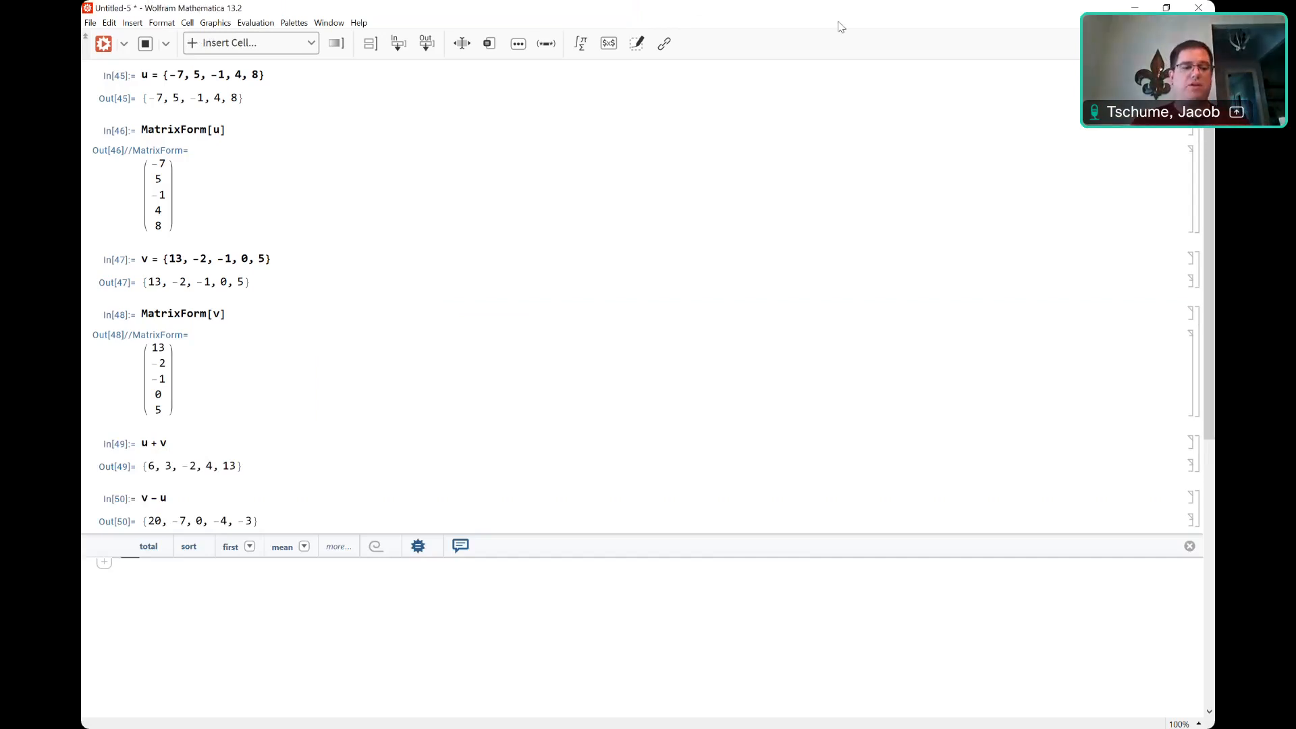
left_click(142, 443)
Evaluate MatrixForm[u + v] and MatrixForm[v - u] to show both results as columns.
type("Matr")
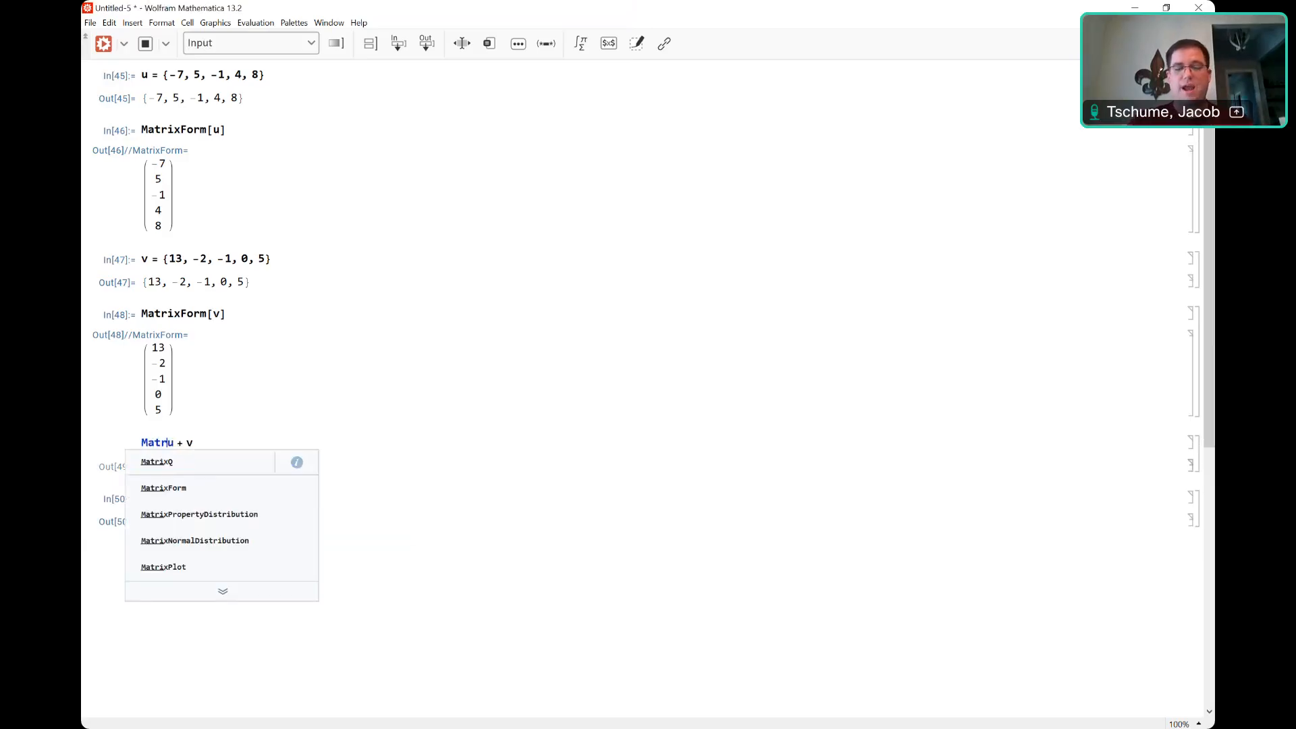
type("ixForm[u + v]")
key("shift+Return")
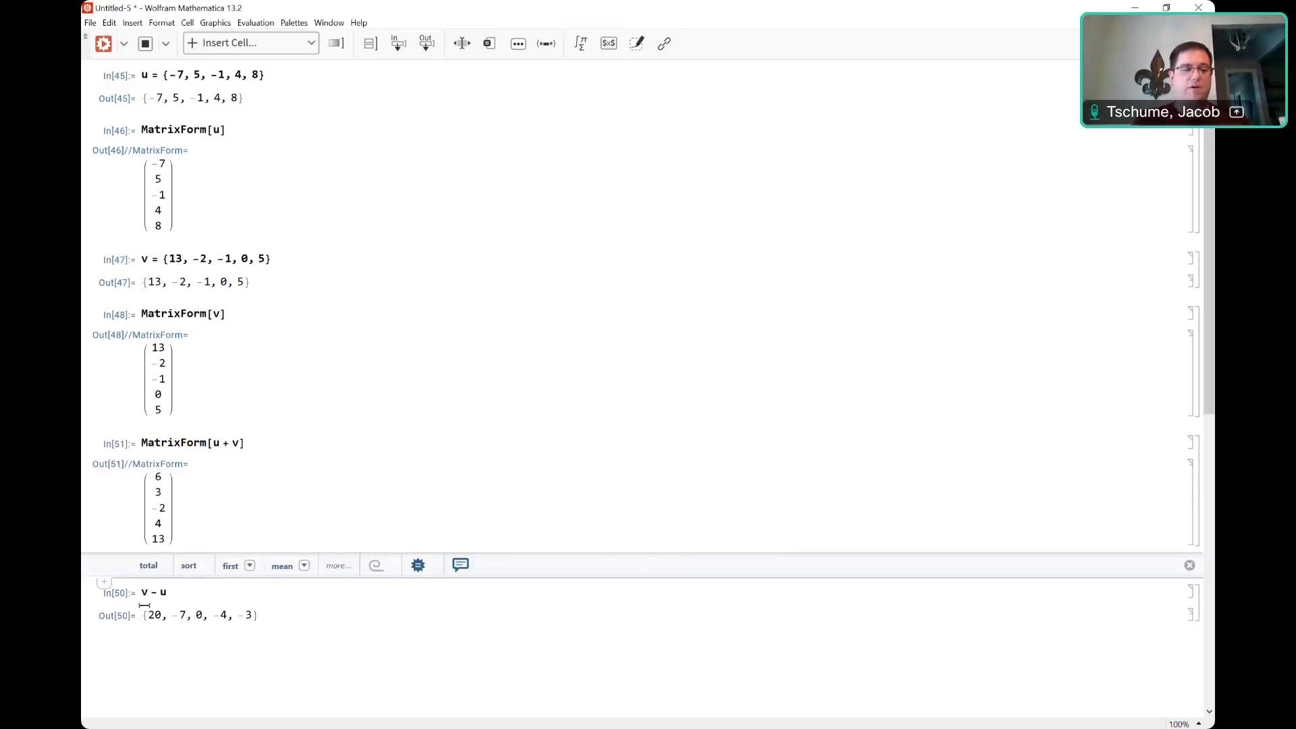
left_click(142, 592)
type("MatrixForm[v - u")
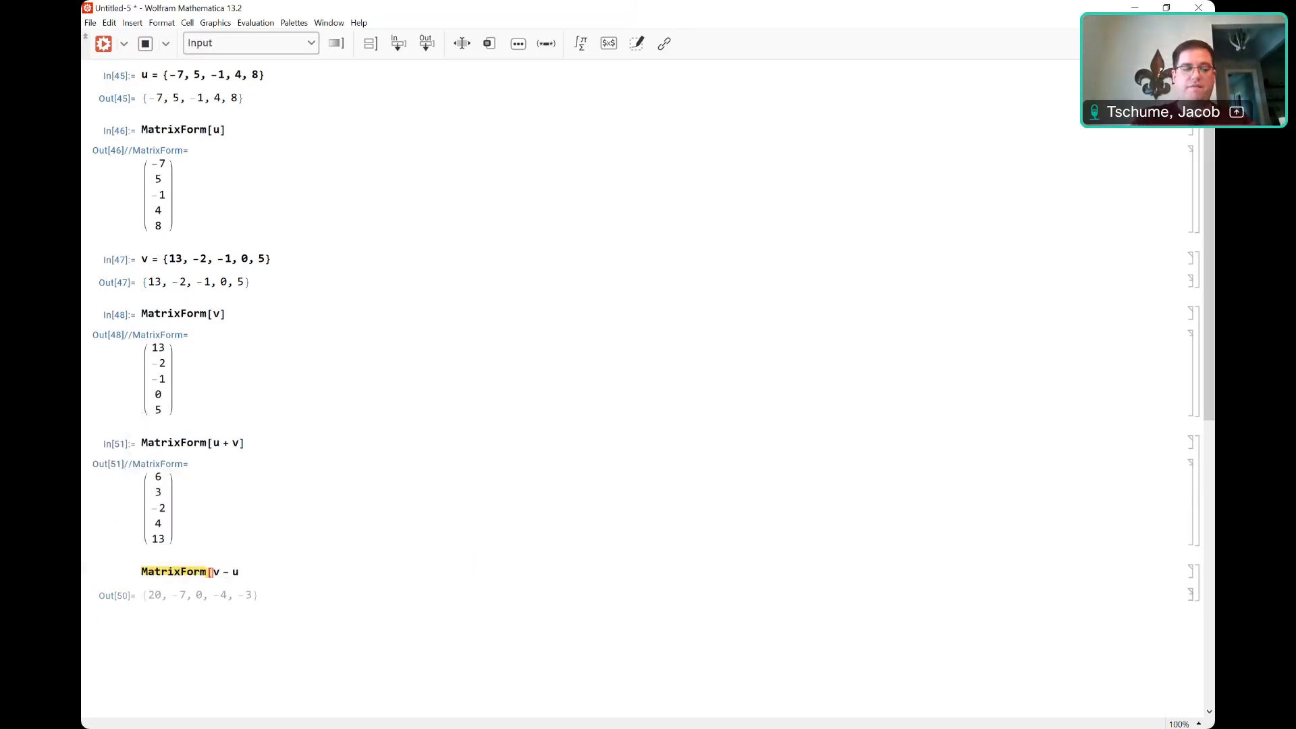
type("]")
key("shift+Return")
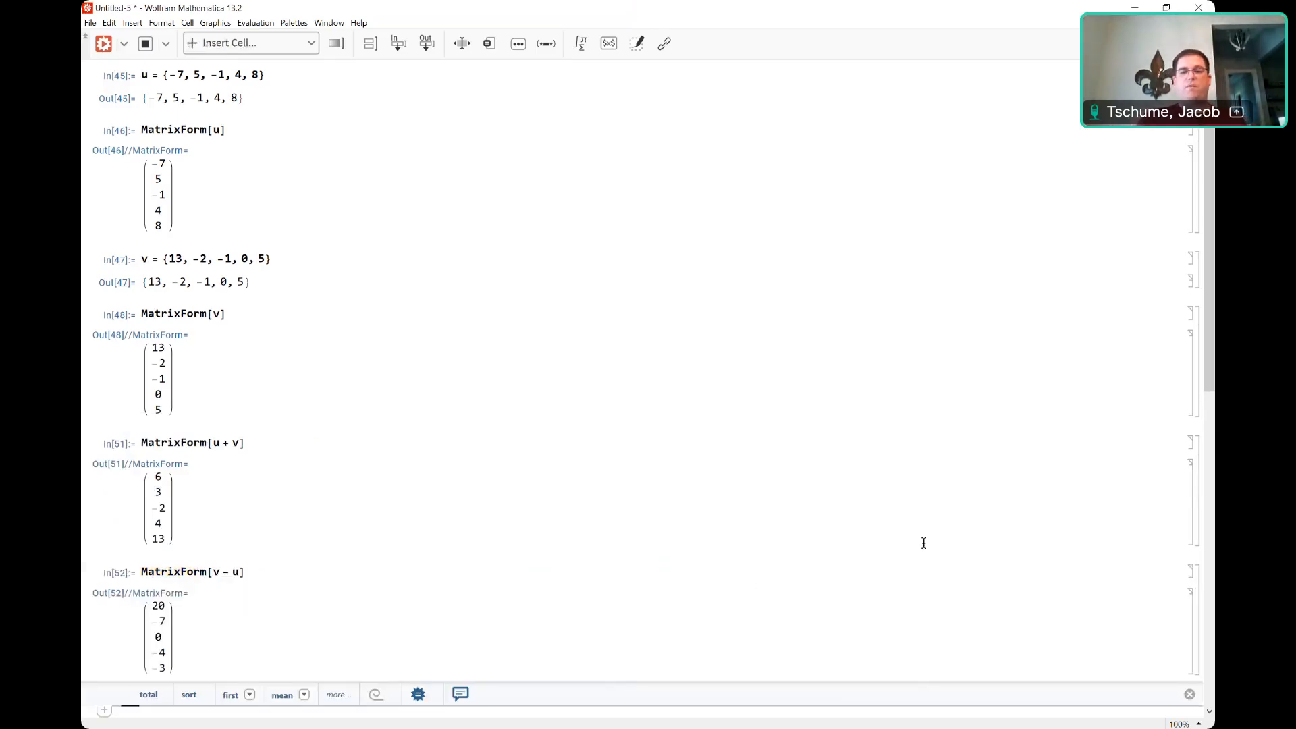
left_click_drag(1212, 340, 1213, 386)
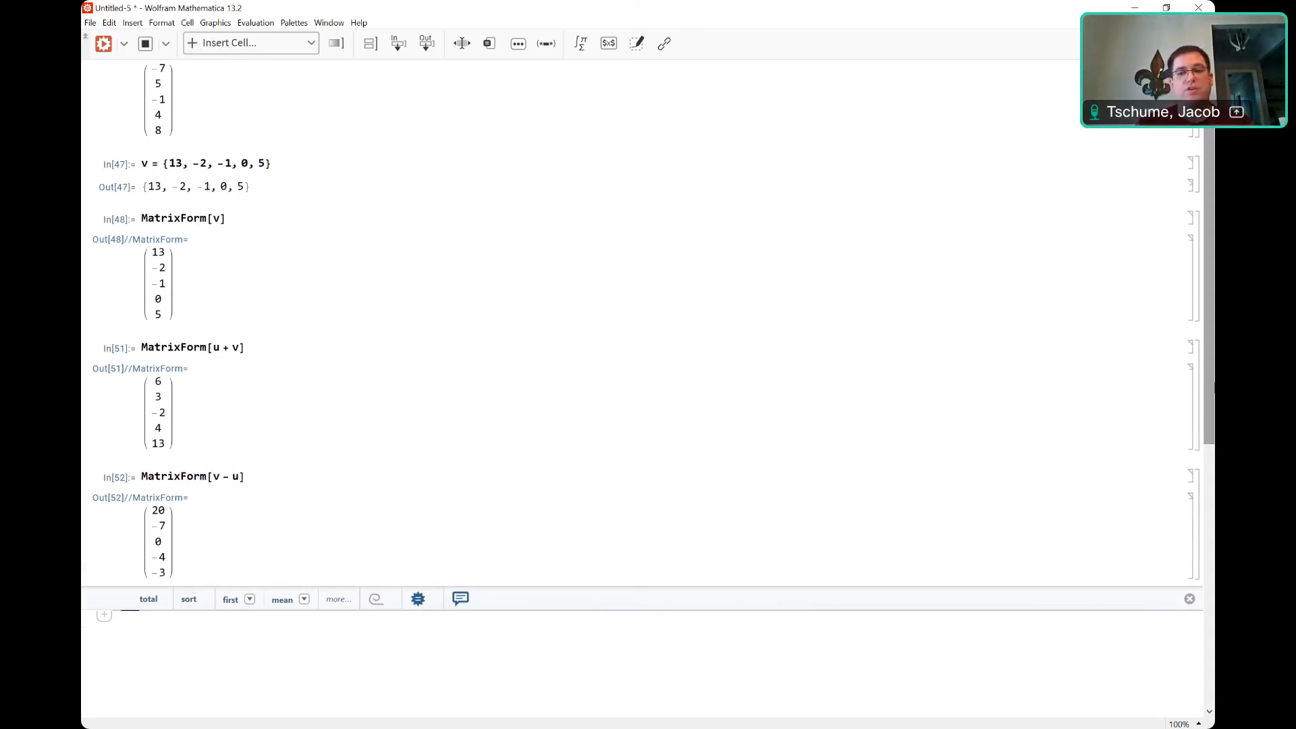
left_click_drag(1212, 388, 1212, 449)
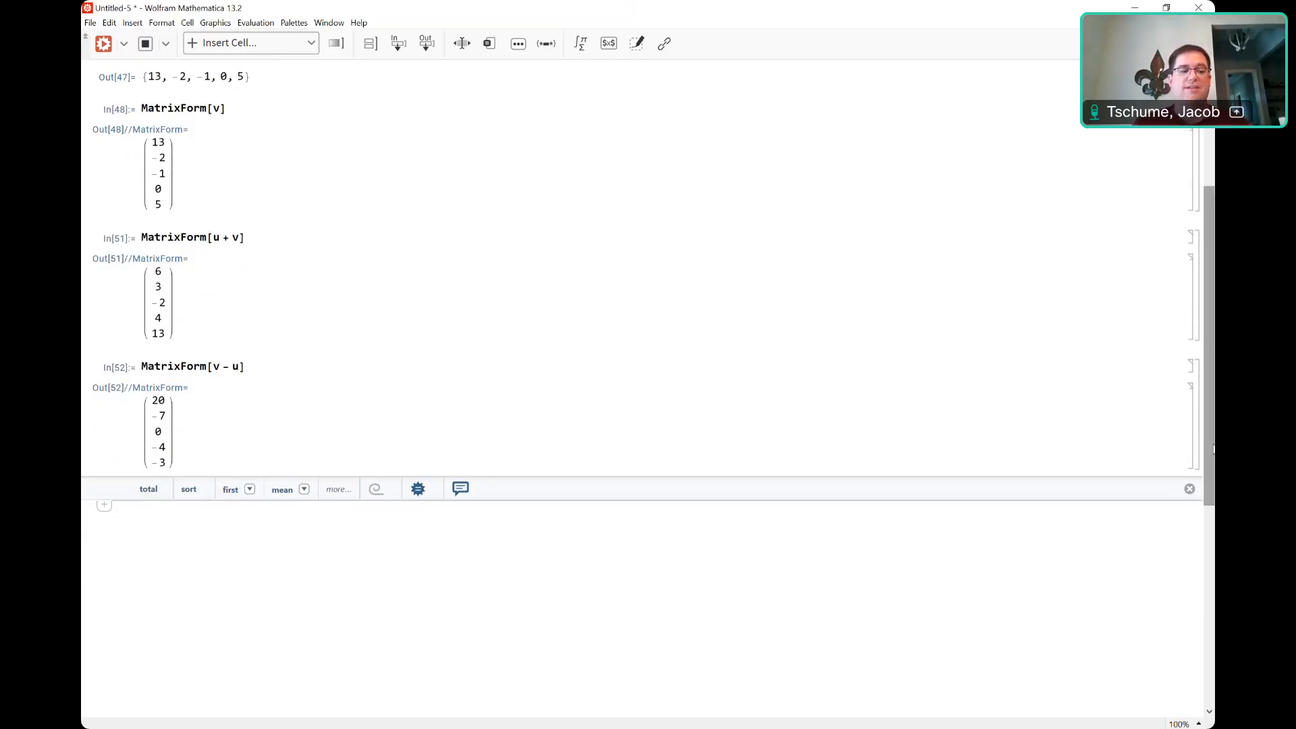
Evaluate Norm[u] and Norm[v], giving √155 and √199.
type("Norm")
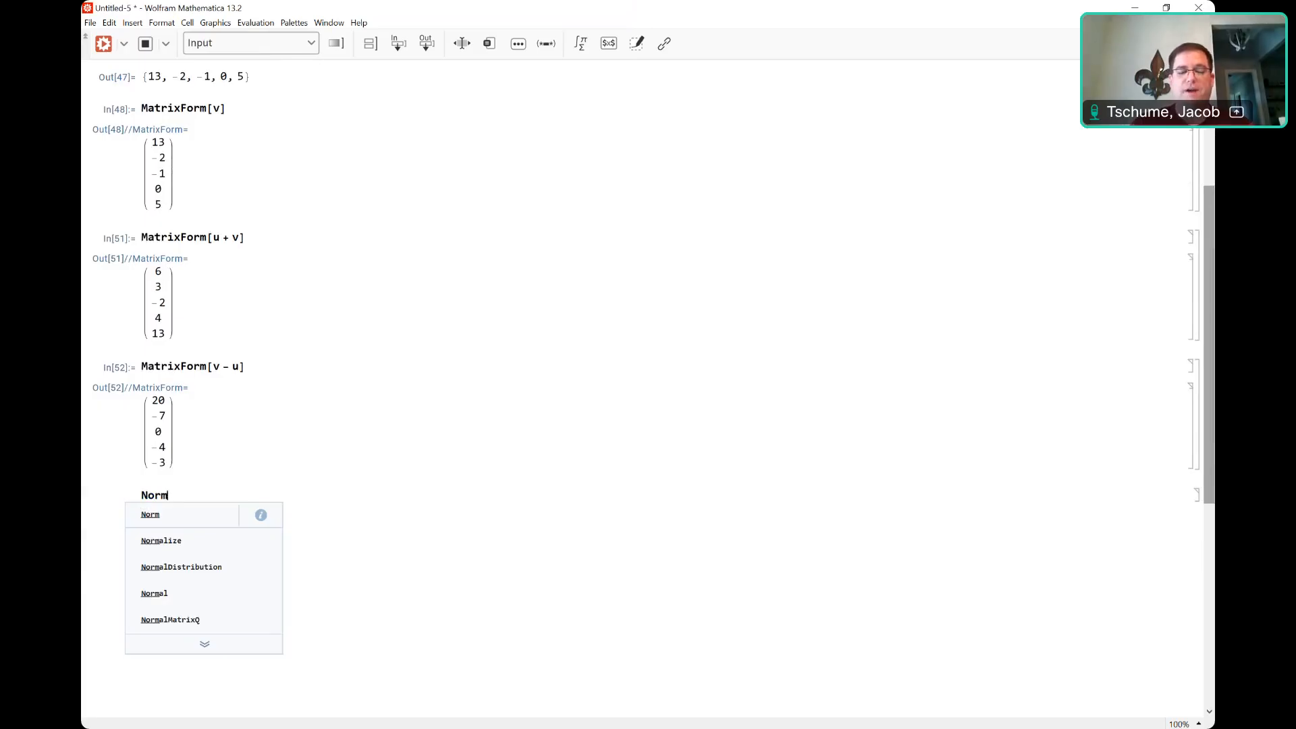
type("[u]")
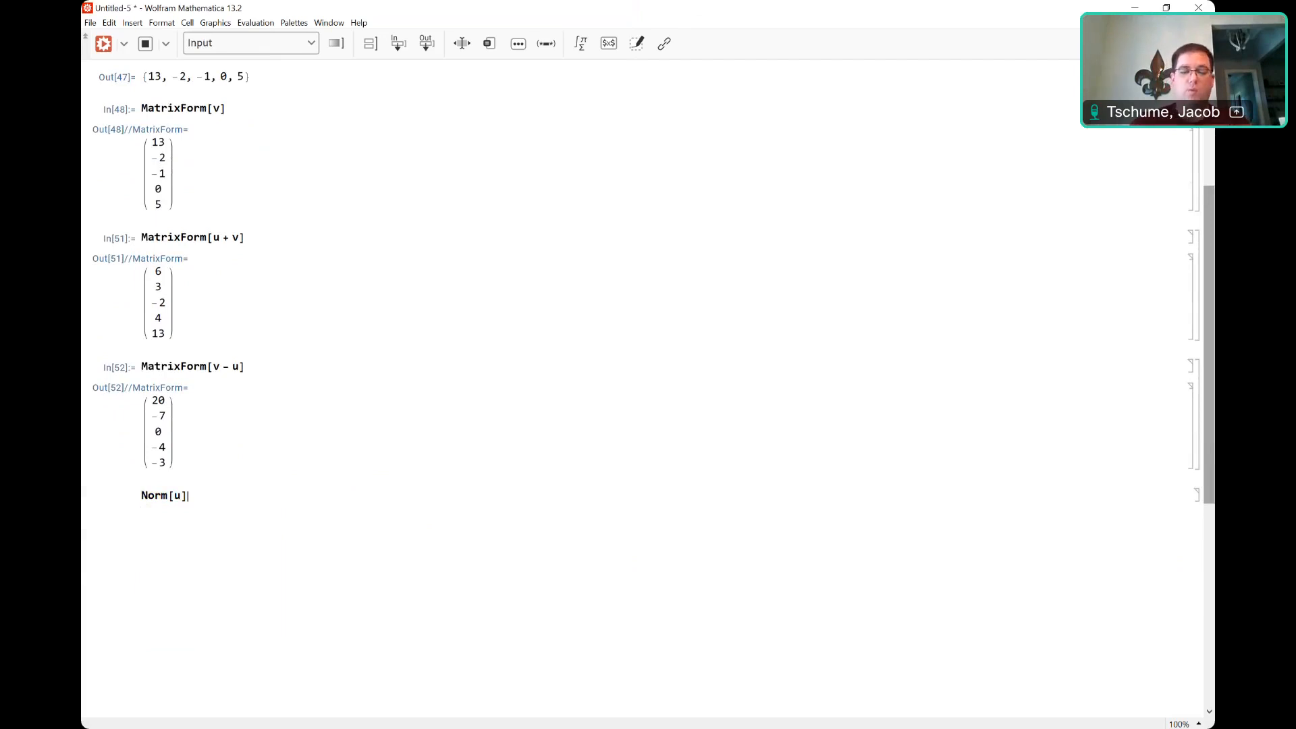
key("shift+Return")
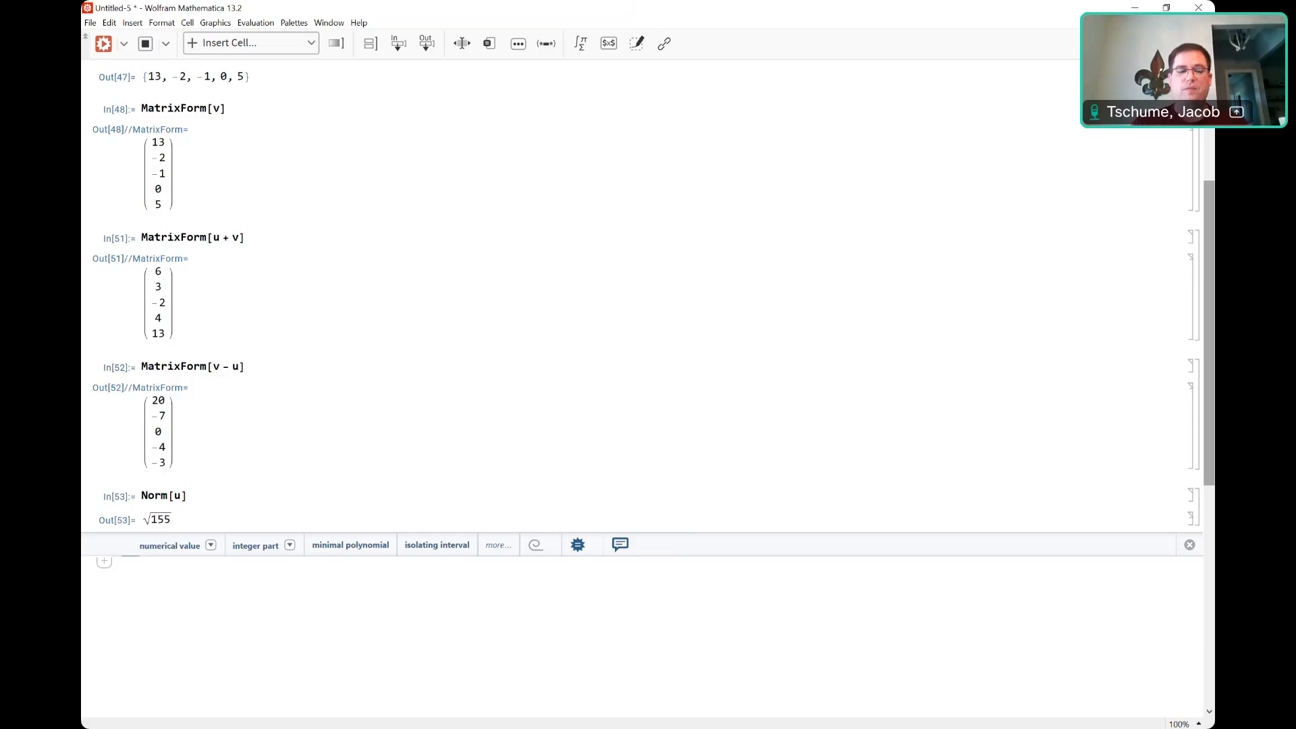
type("Norm")
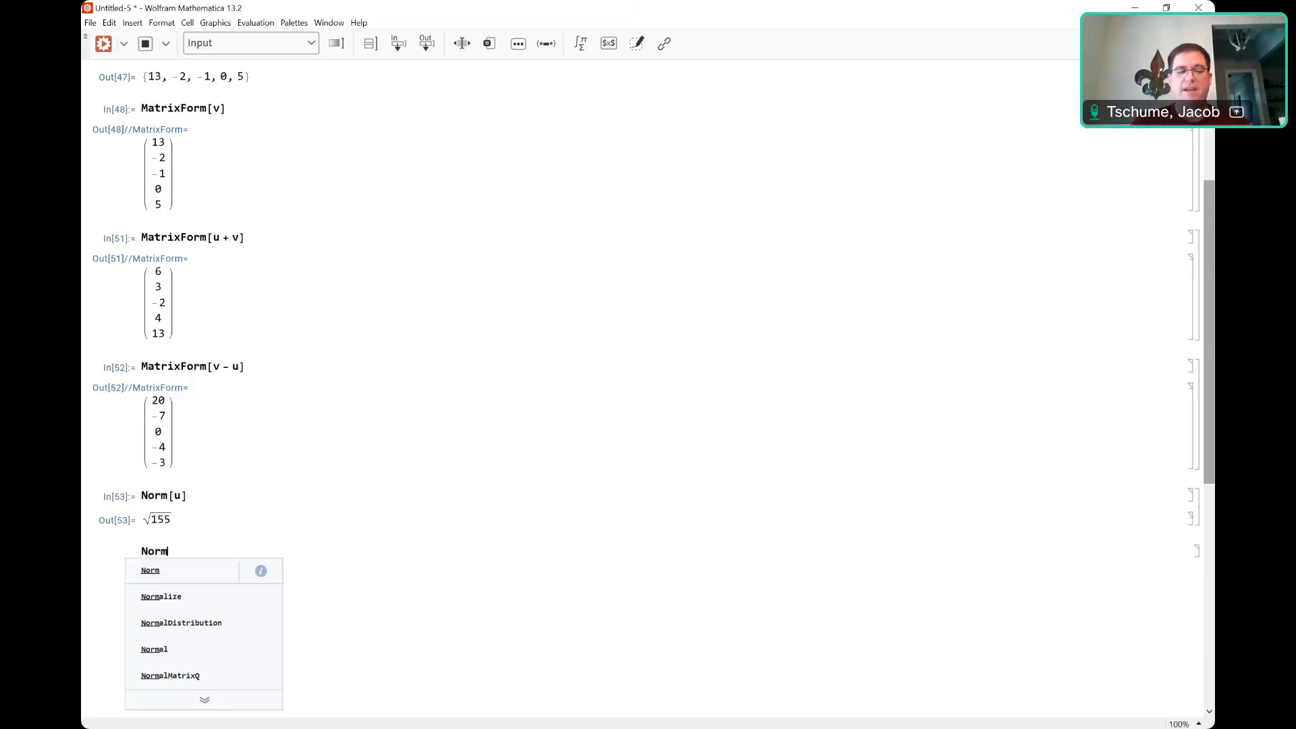
type("[v]")
key("shift+Return")
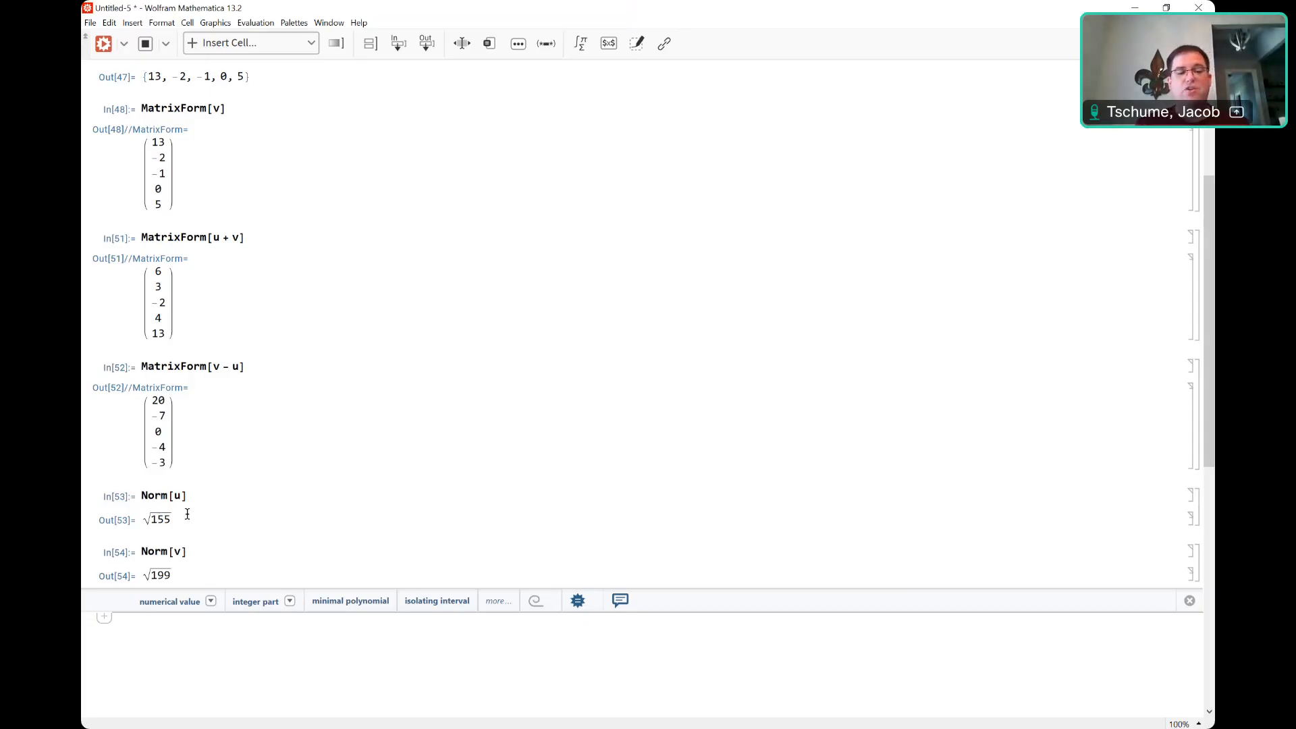
left_click(141, 493)
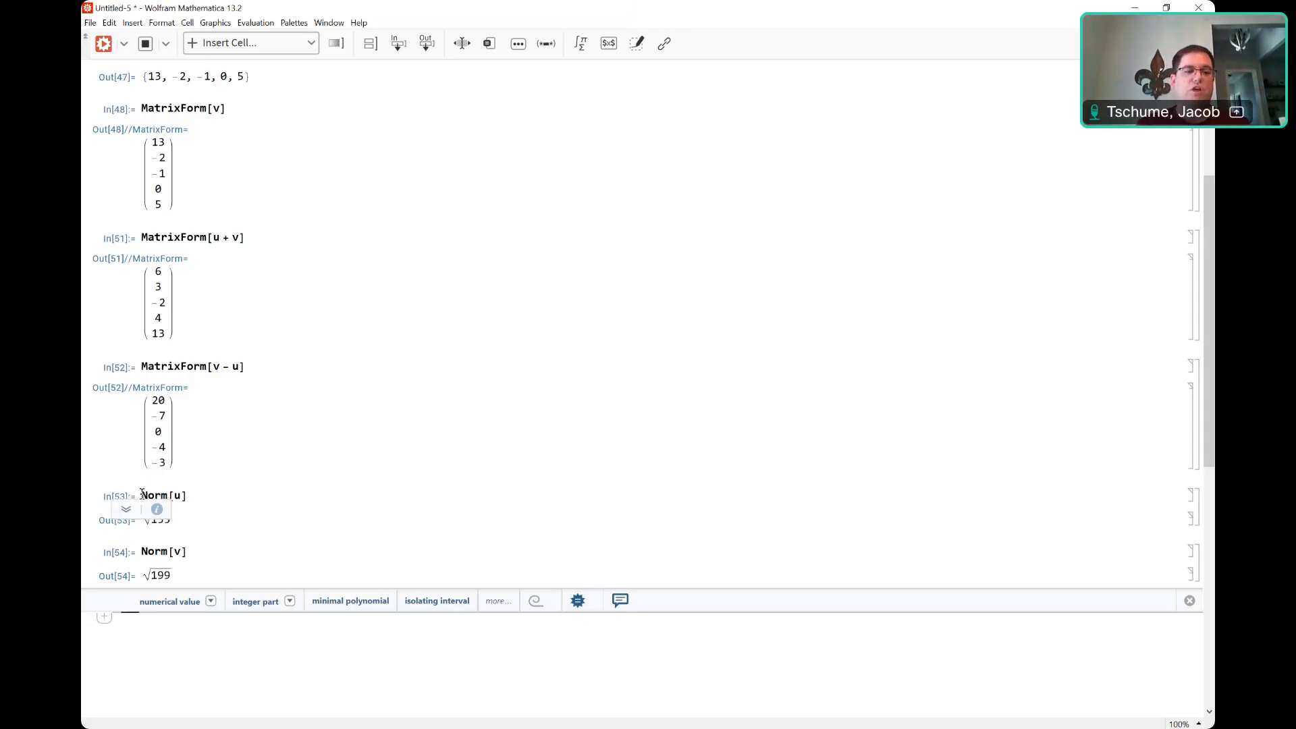
left_click(142, 493)
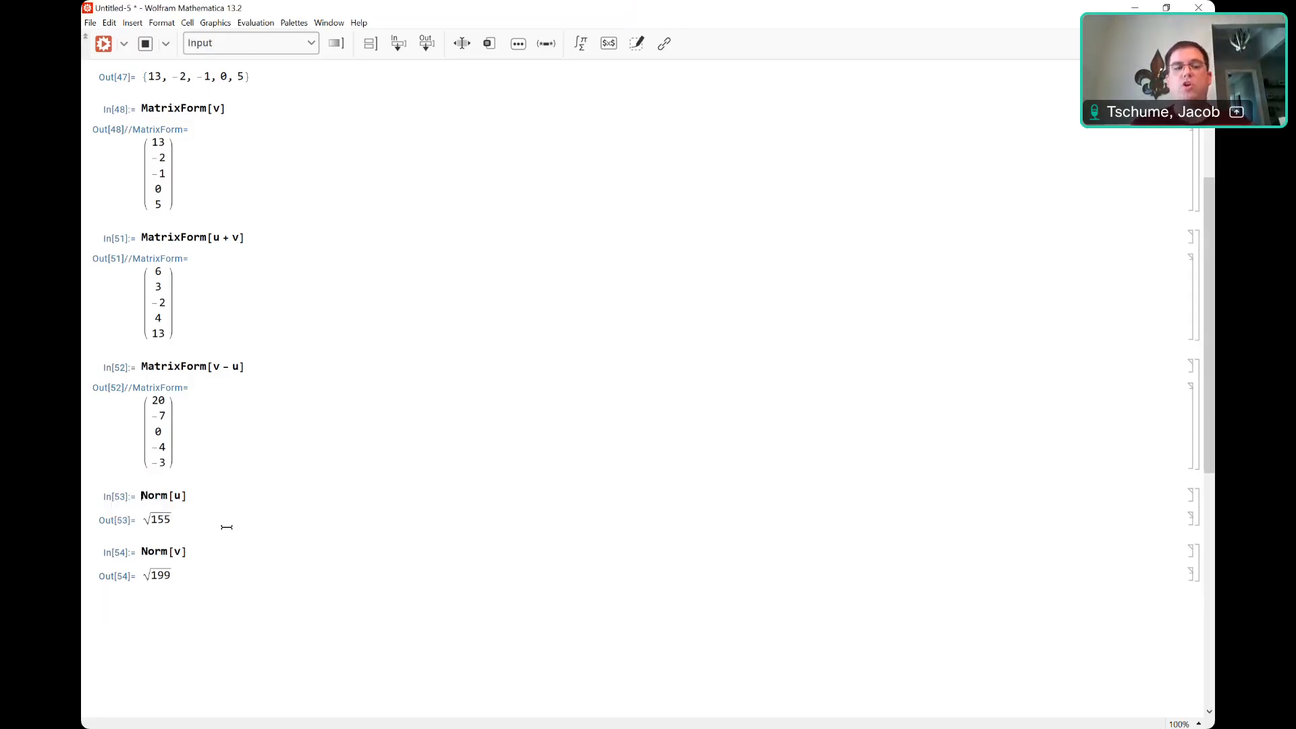
Wrap each norm in N[...] to get decimals 12.4499 for u and 14.1067 for v.
type("Norm[u")
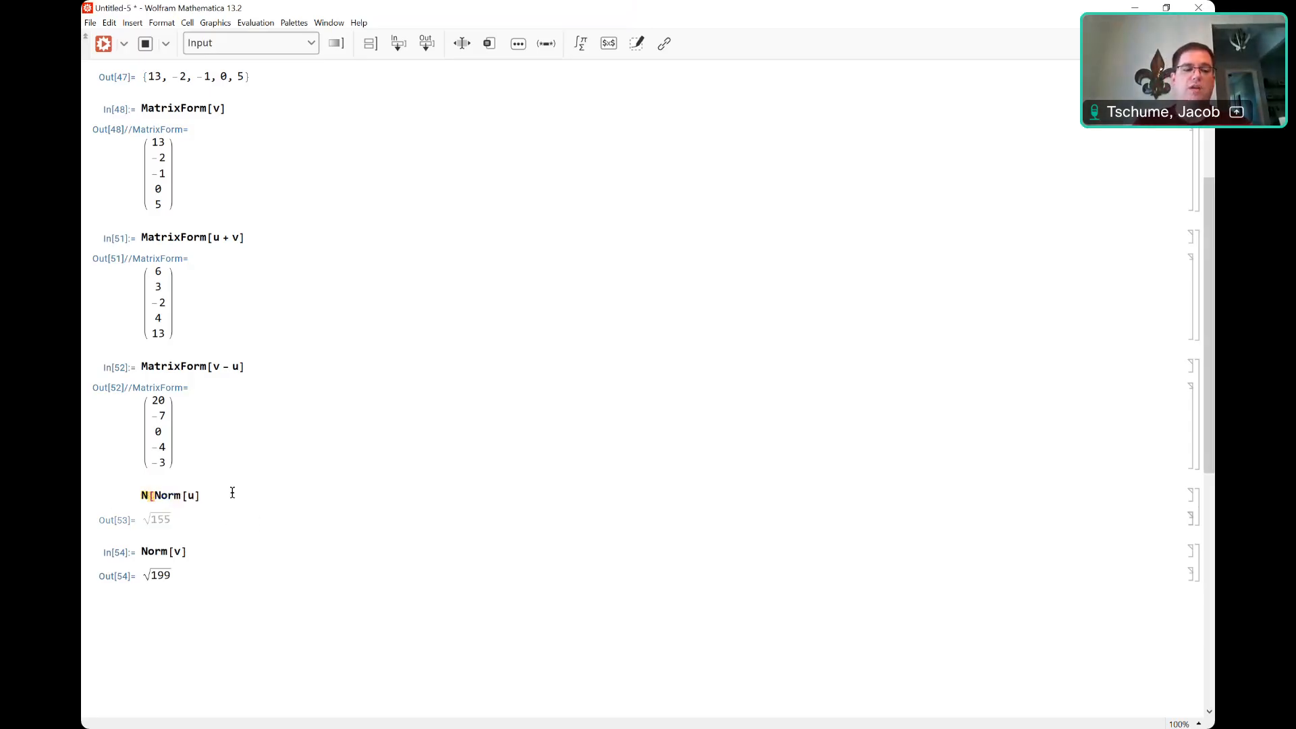
type("]")
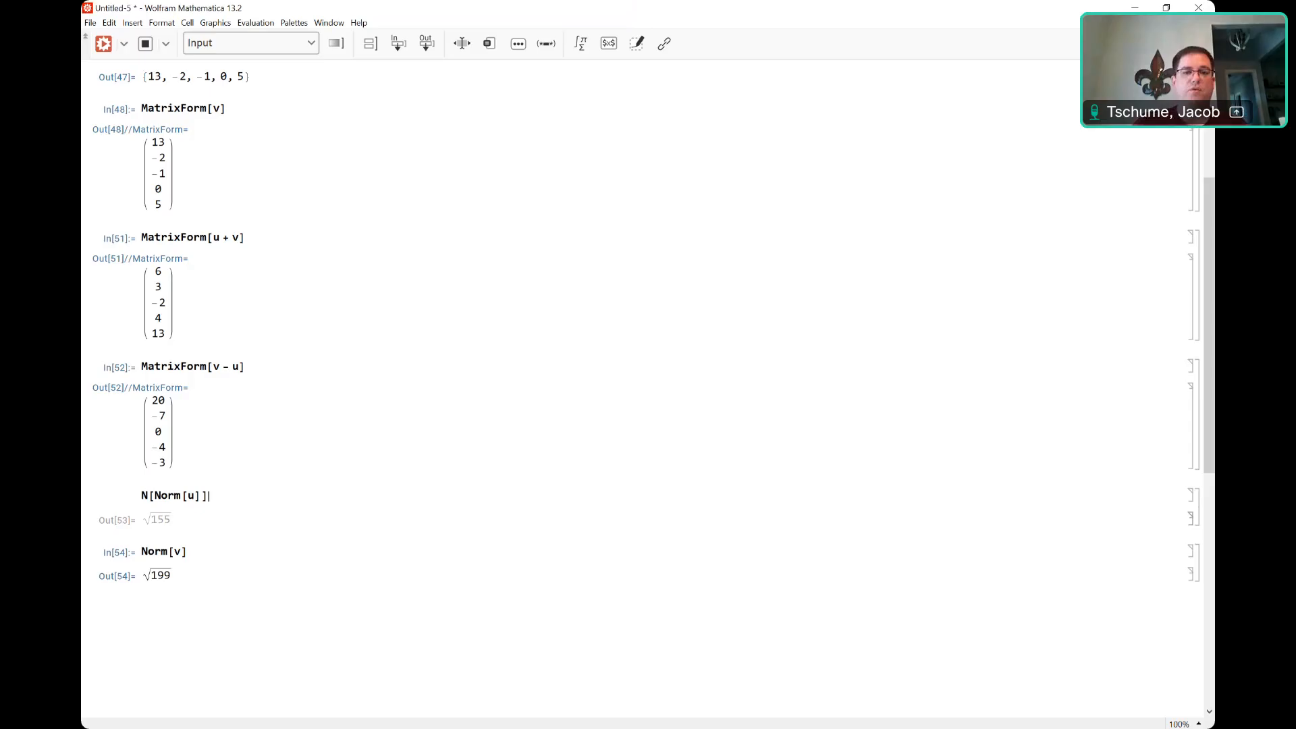
key("shift+Return")
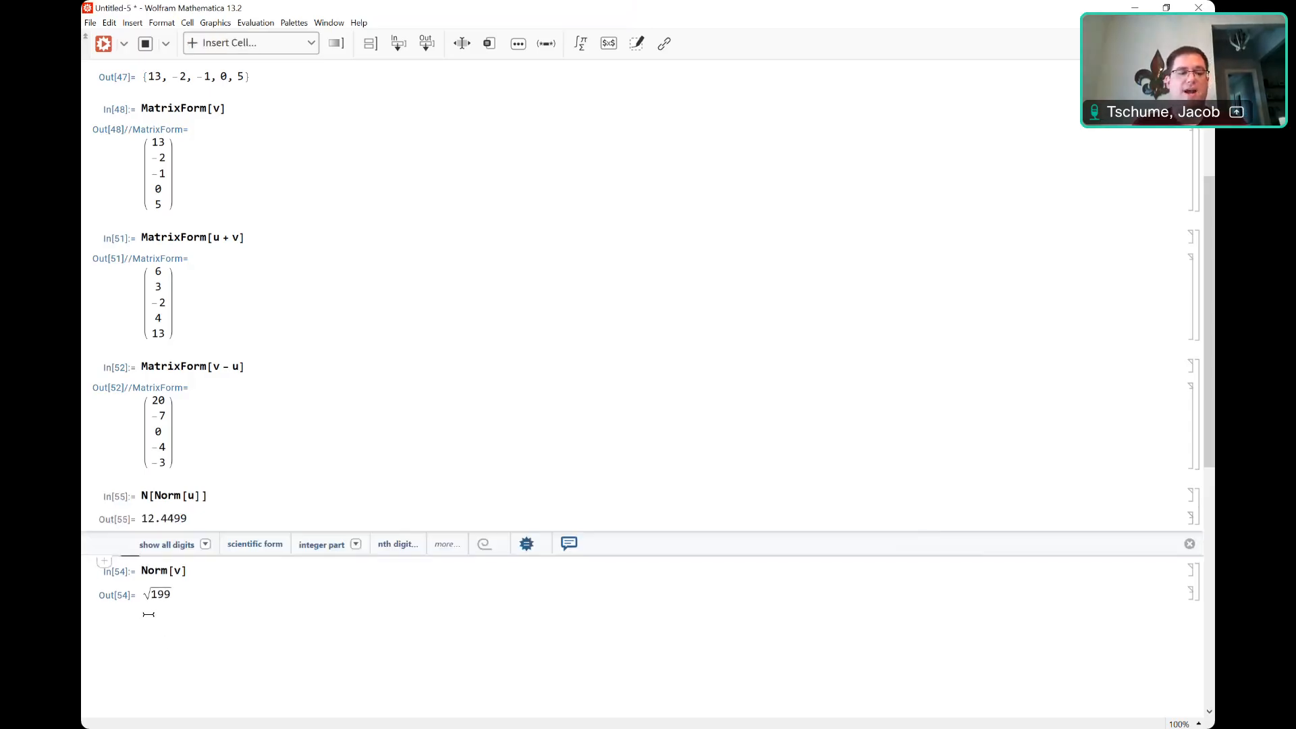
left_click(140, 573)
type("N[")
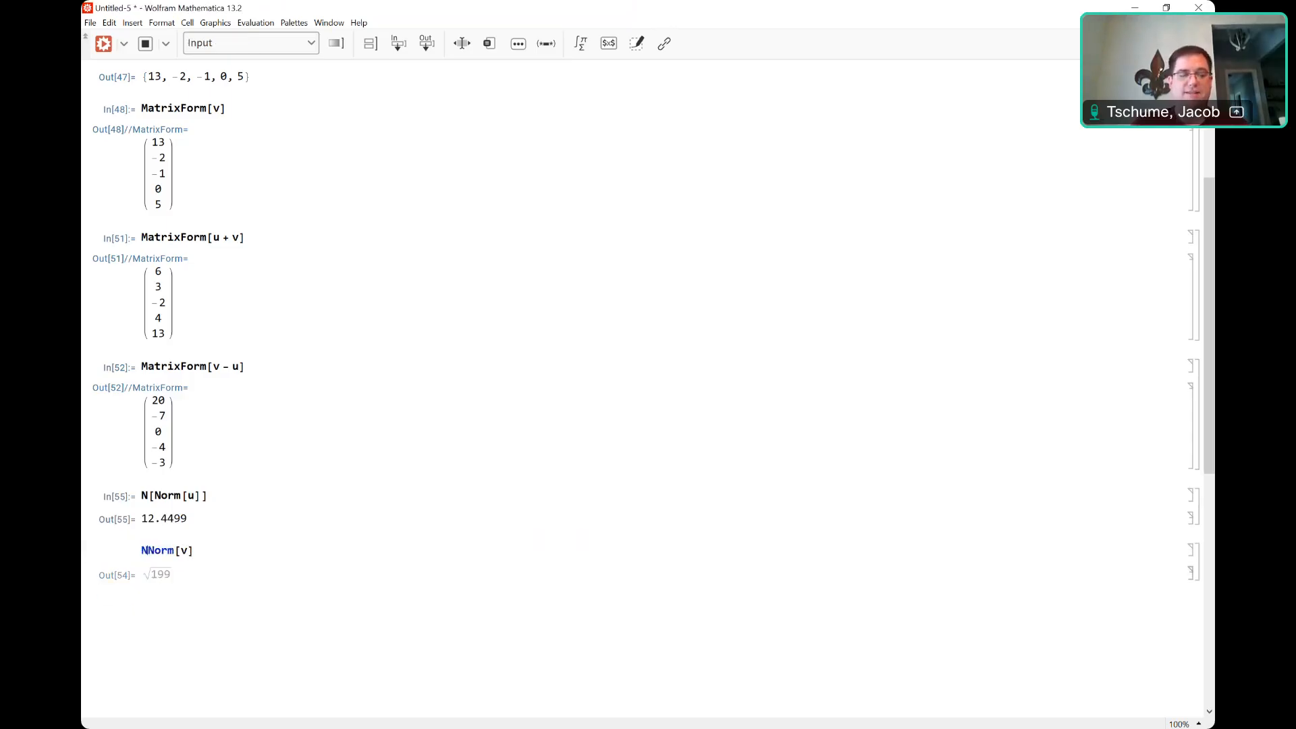
left_click(202, 550)
type("]")
key("shift+Return")
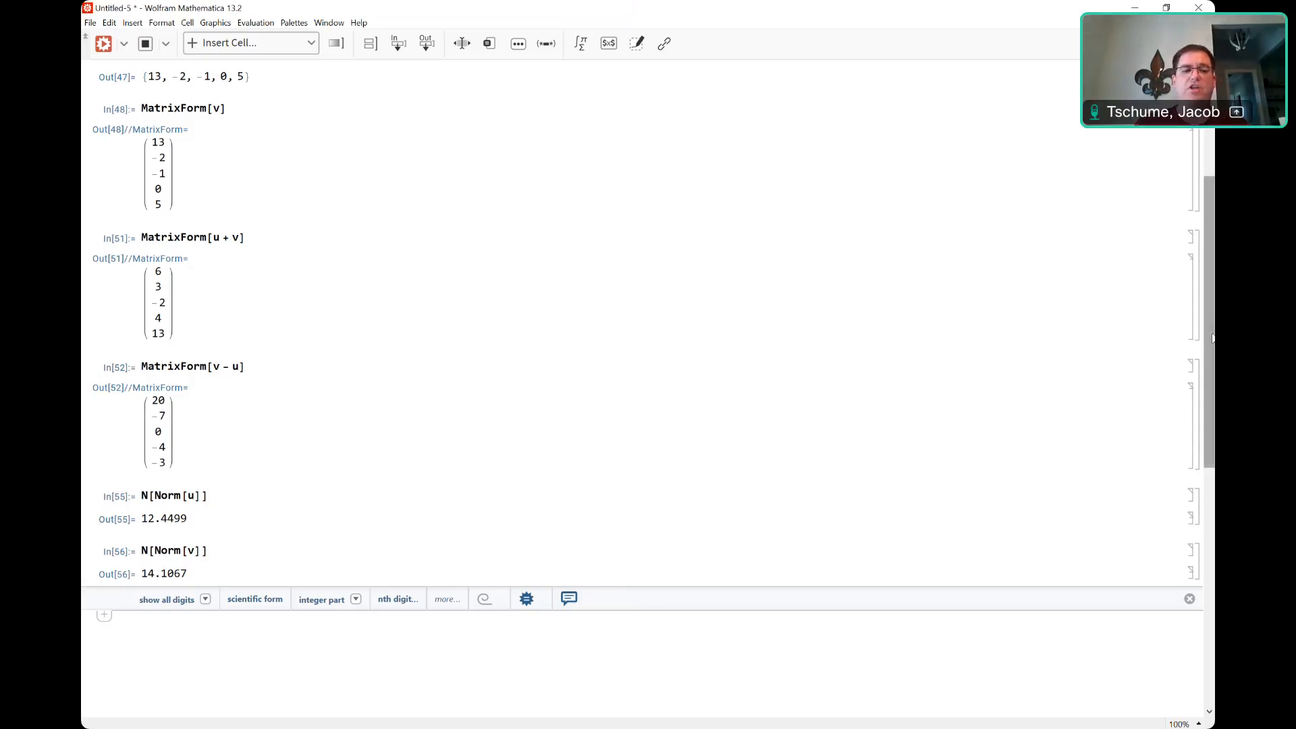
scroll(1212, 347, "down", 1)
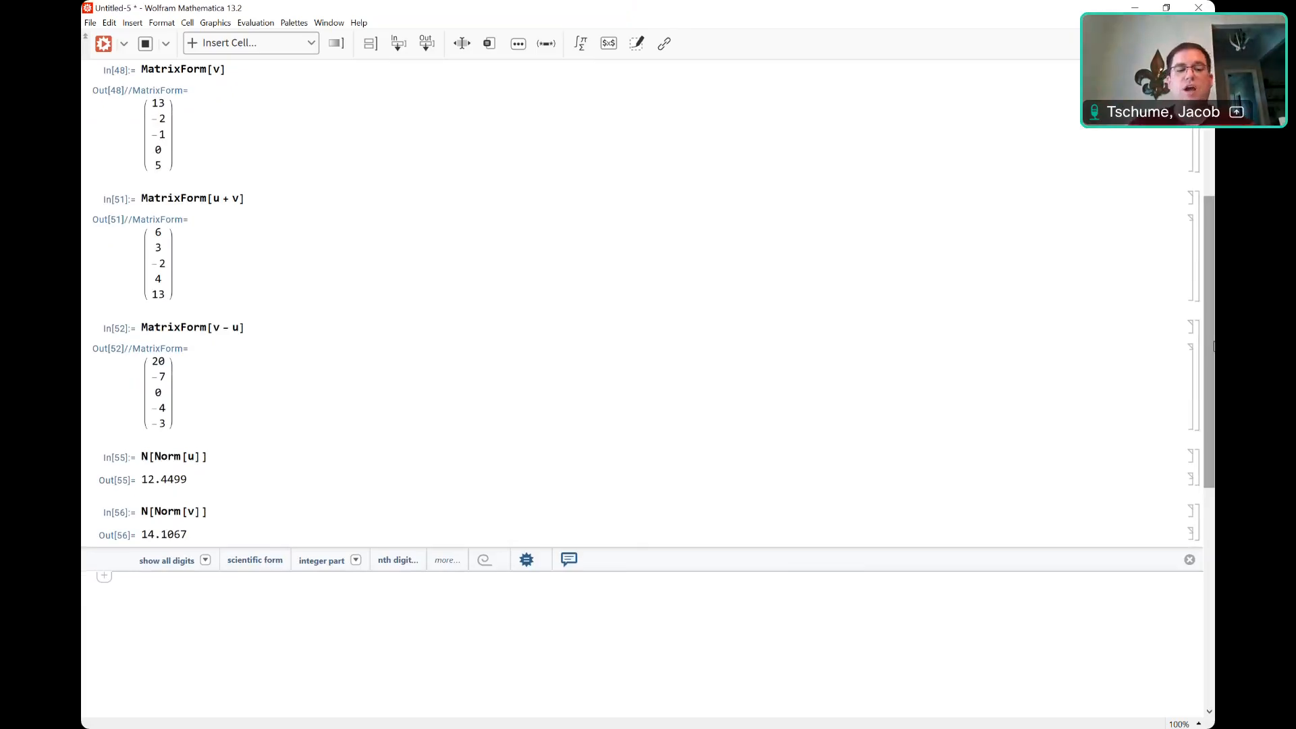
Evaluate u.v, v.u, u.u and v.v in four cells, returning −60, −60, 155 and 199.
type("u.v")
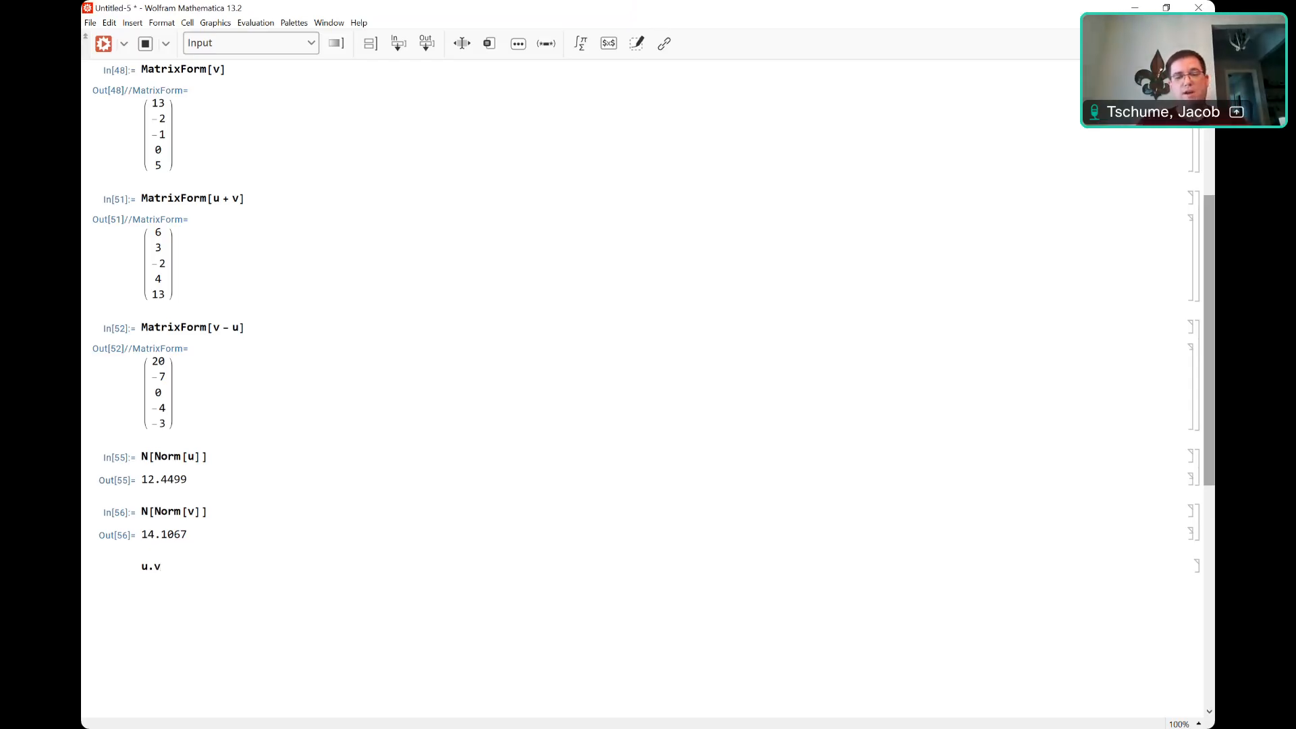
key("shift+Return")
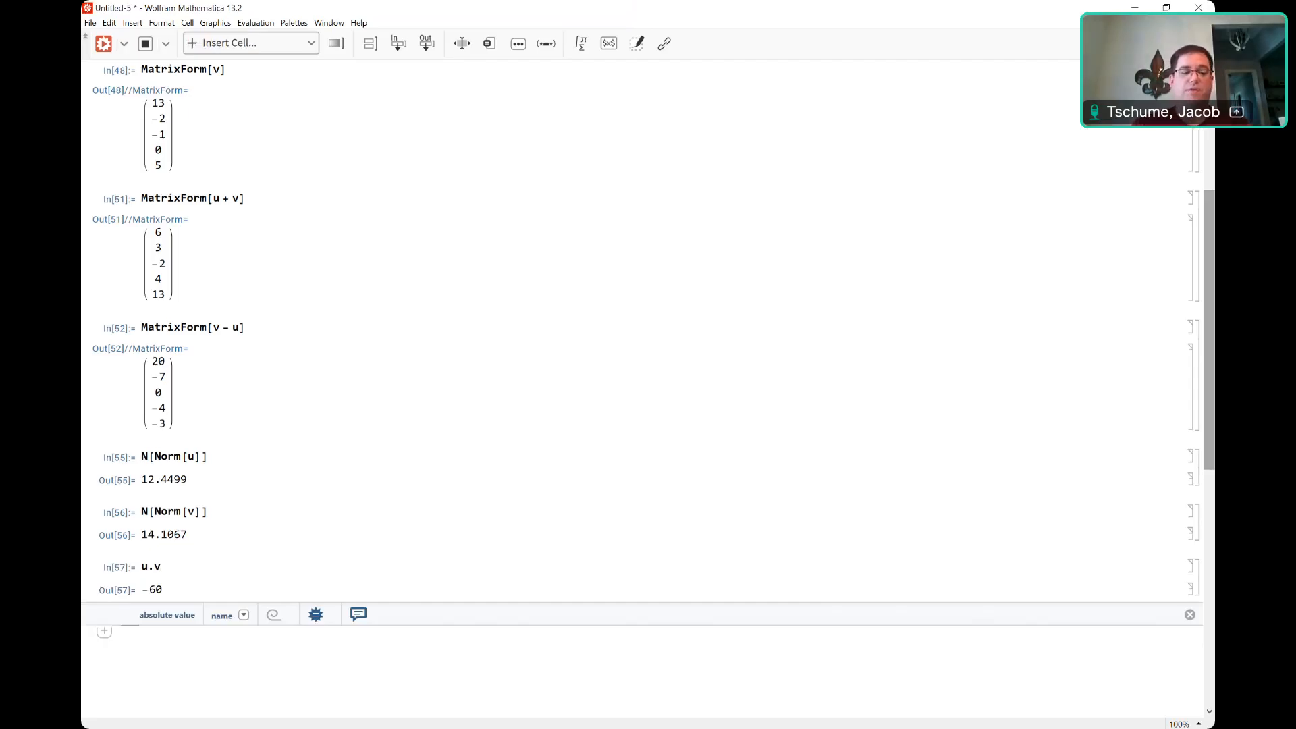
type("v.u")
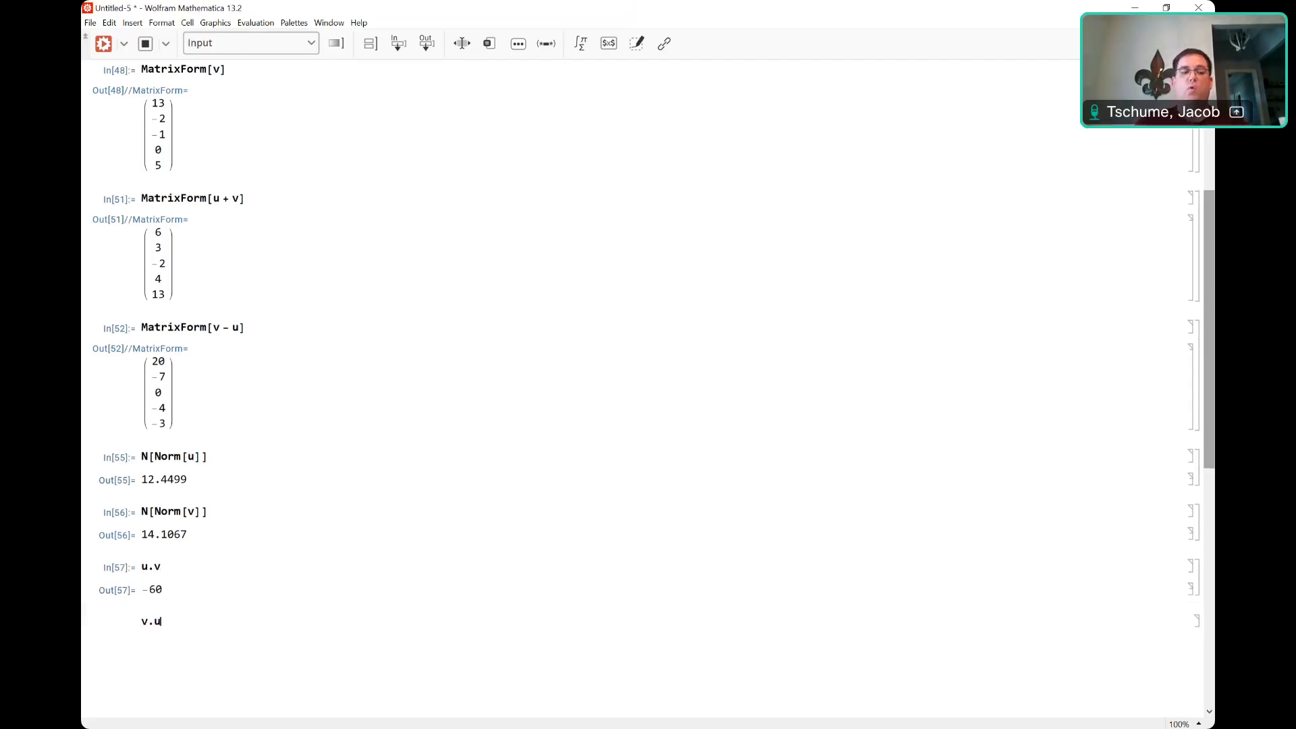
key("shift+Return")
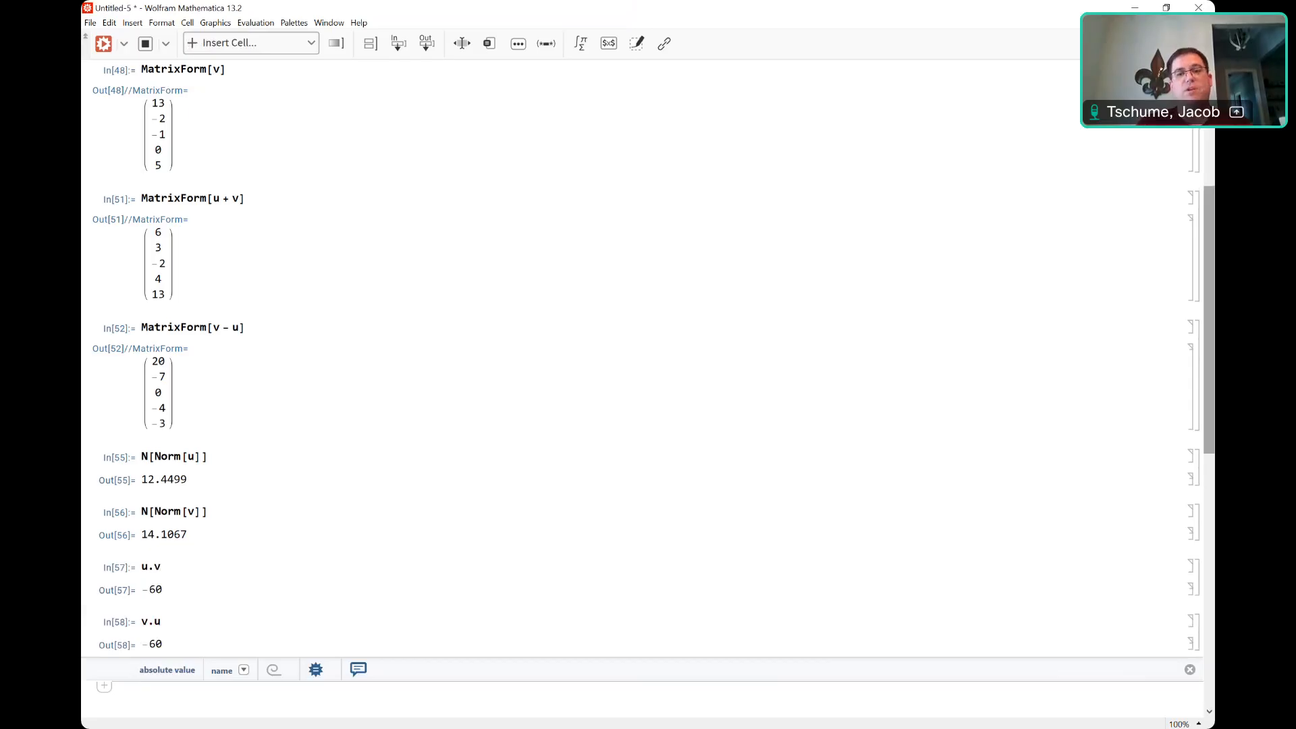
type("u.u")
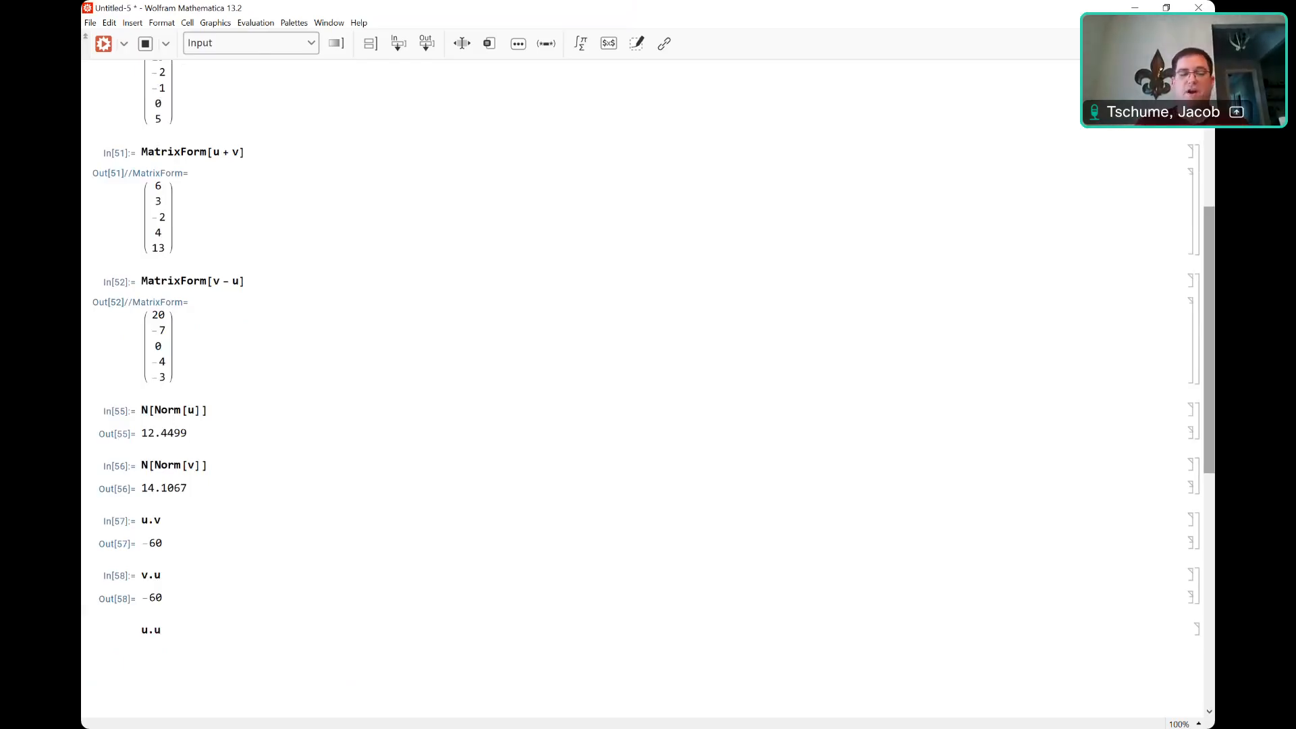
key("shift+Return")
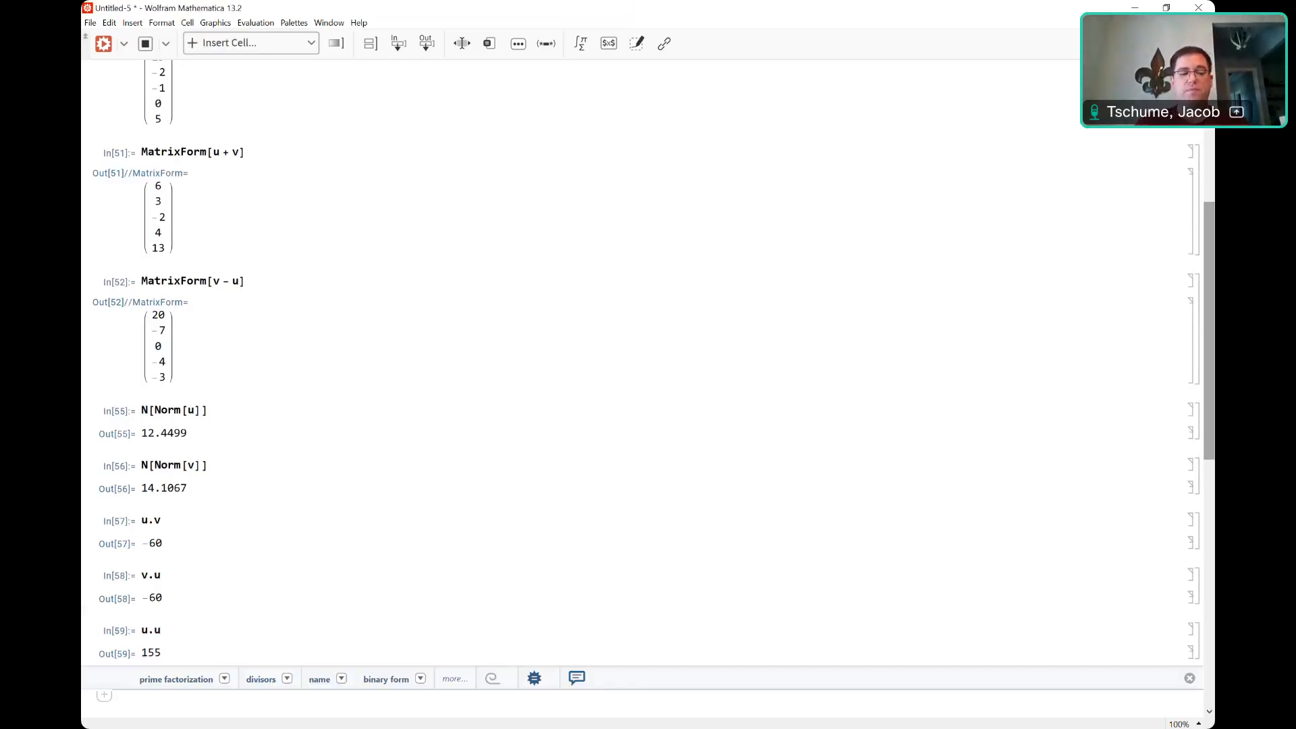
type("v.v")
key("shift+Return")
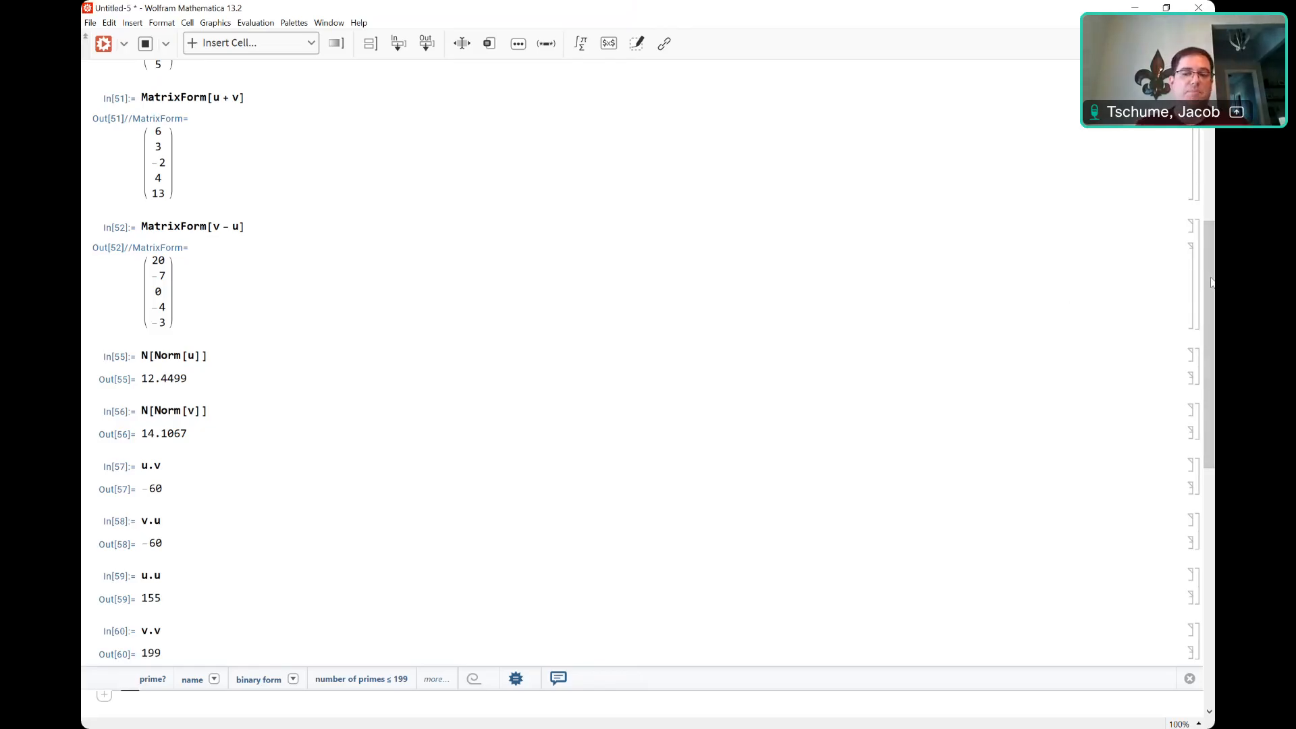
left_click_drag(1211, 282, 1213, 350)
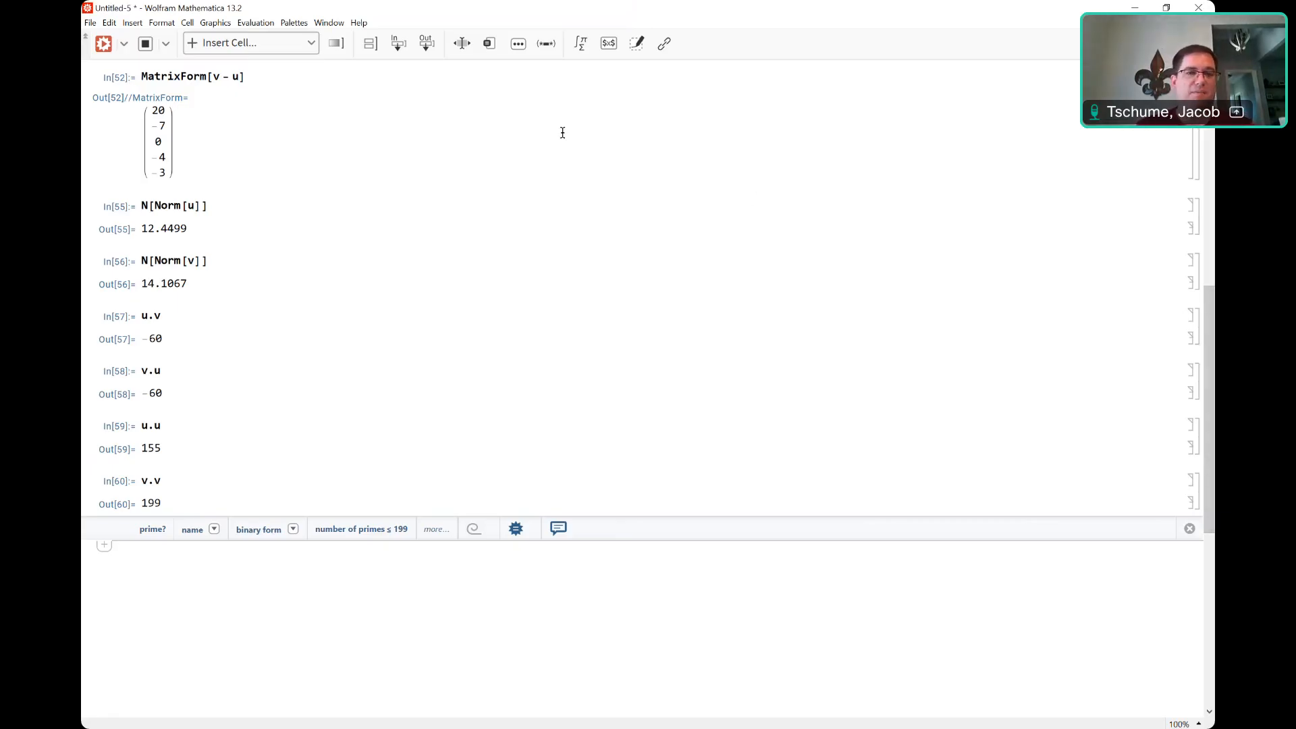
Open the Basic Math Input palette, dock it near the top, and insert an empty fraction.
left_click(303, 25)
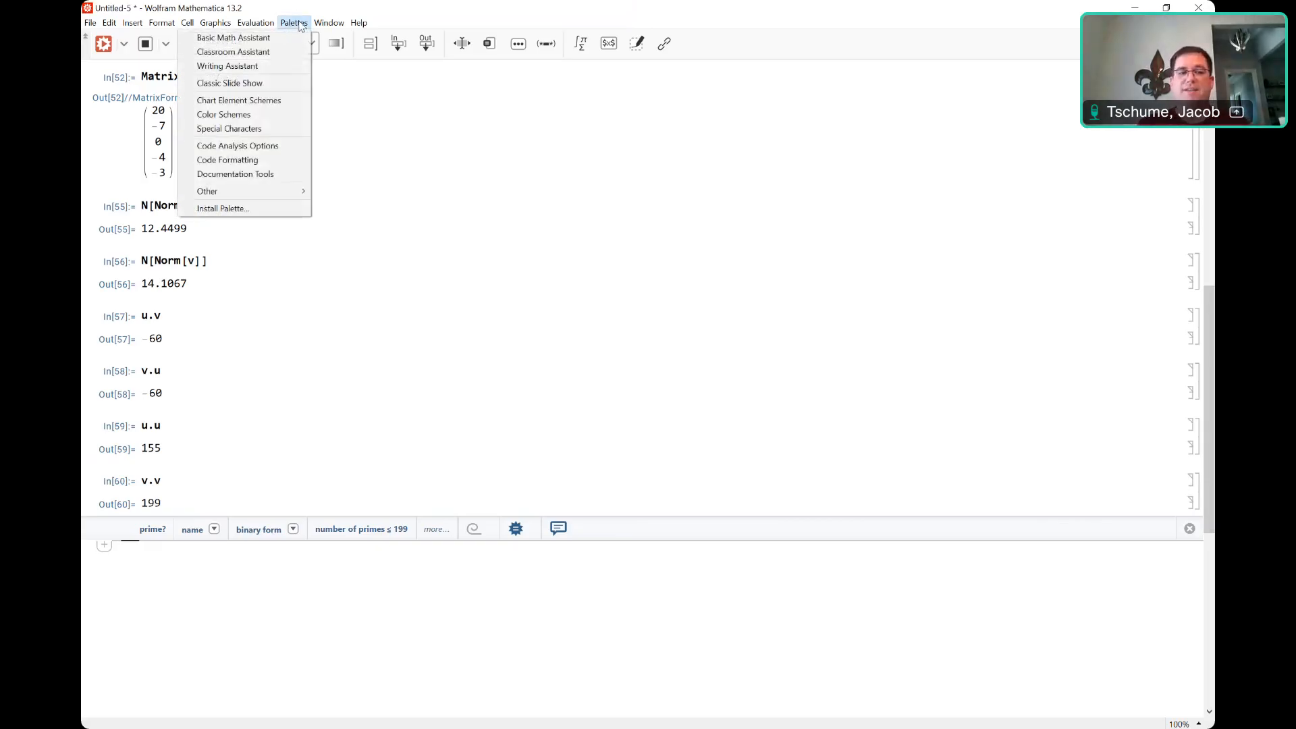
mouse_move(260, 197)
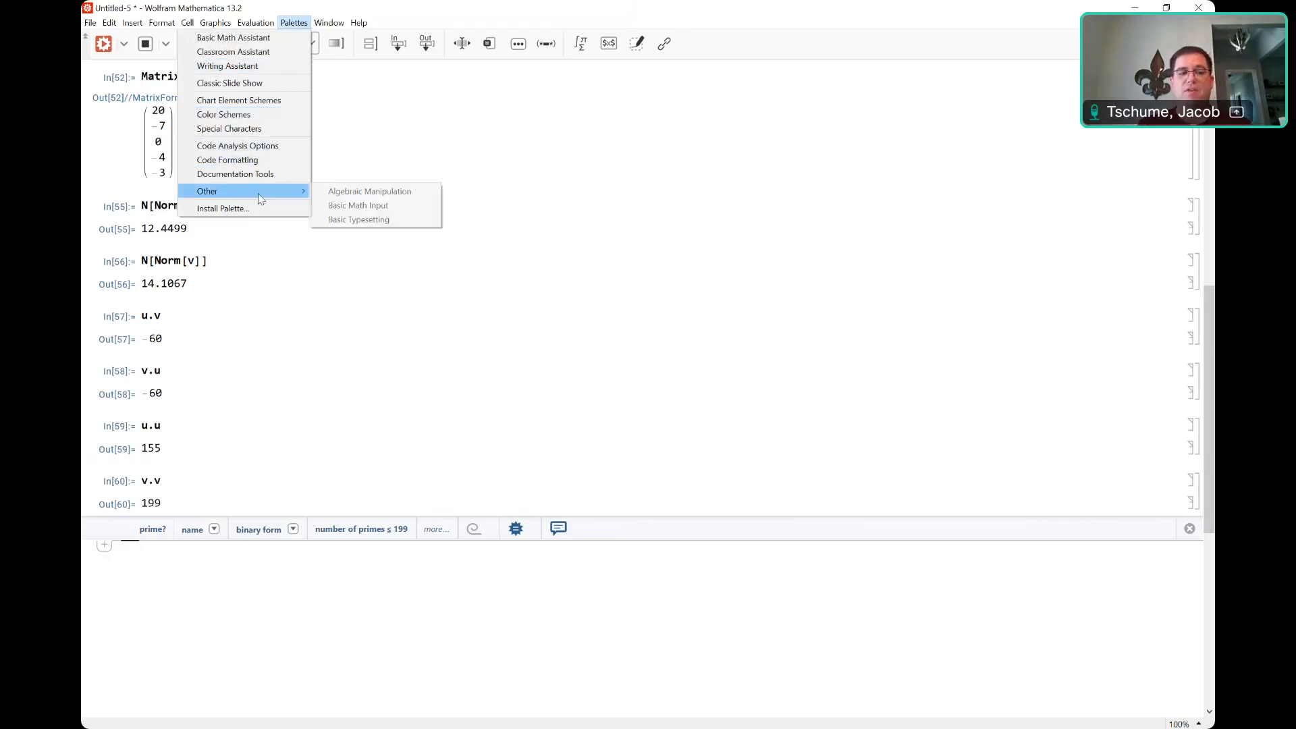
left_click(357, 205)
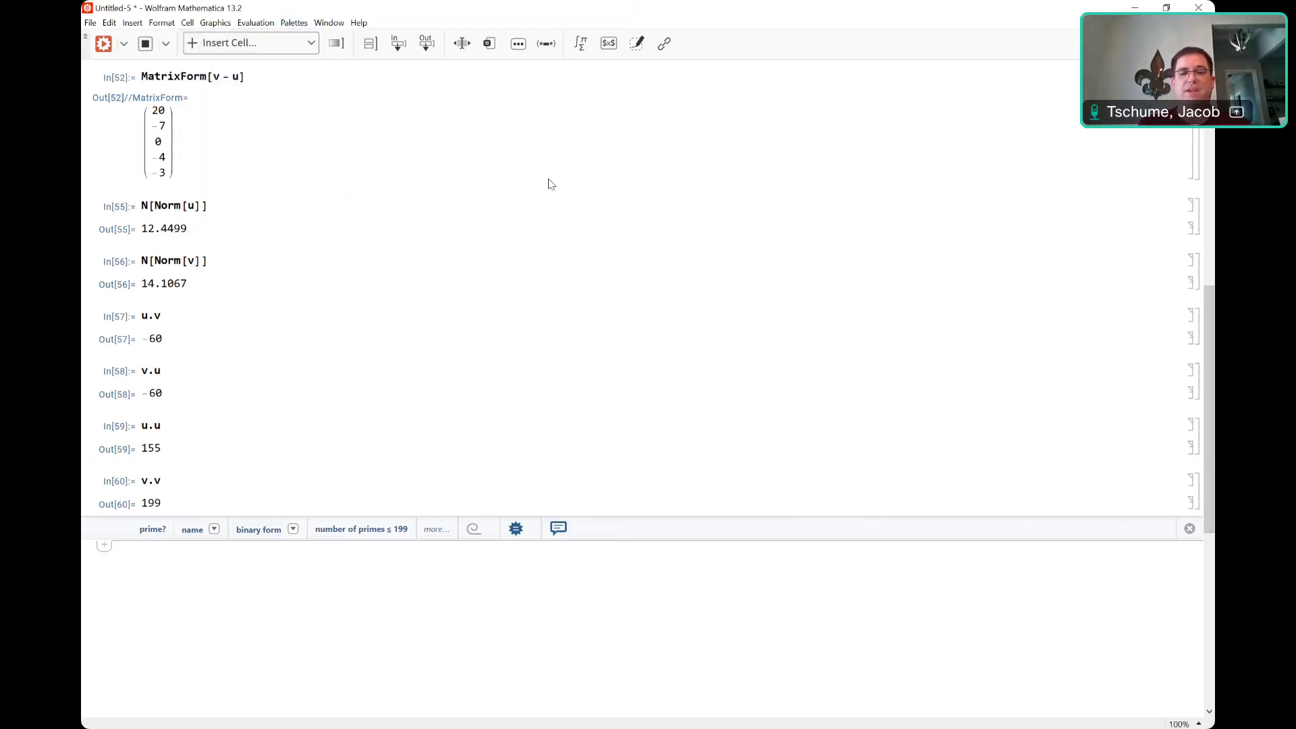
left_click_drag(1166, 14, 896, 50)
left_click_drag(999, 55, 861, 13)
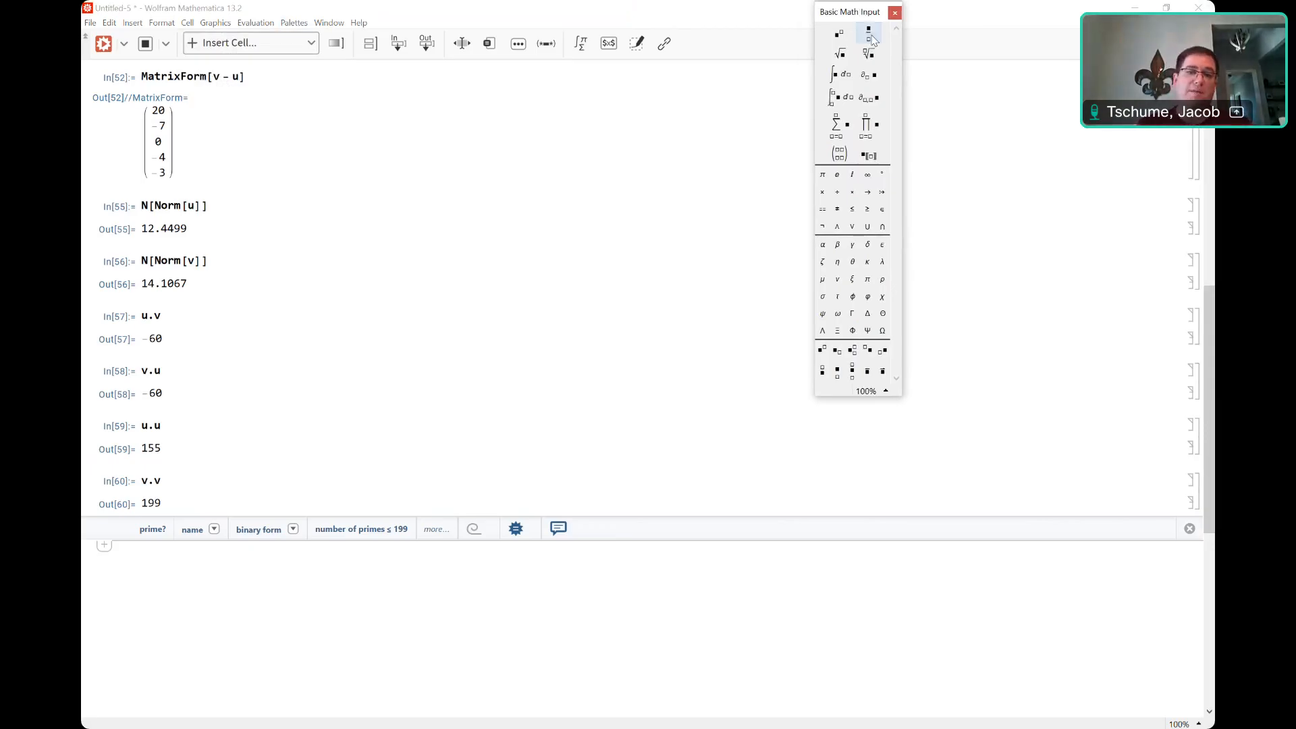
left_click(868, 37)
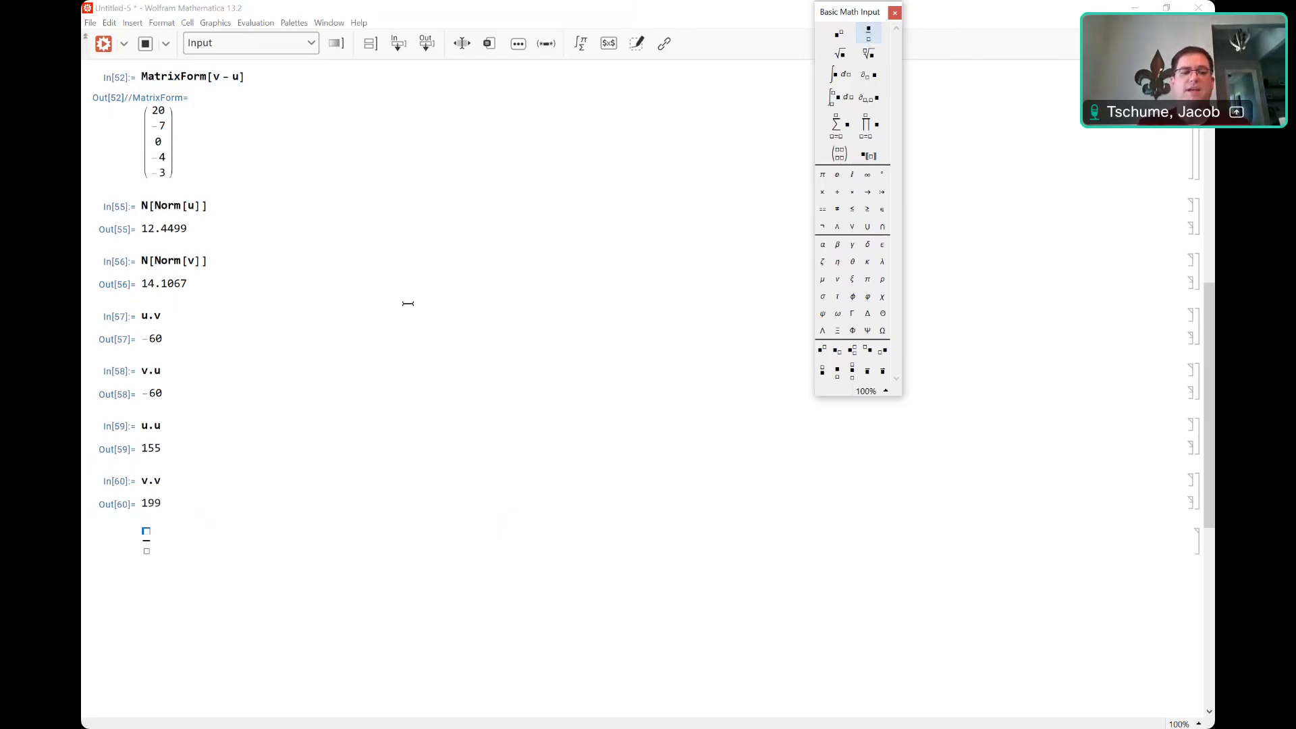
Fill the fraction with u.v over Norm[u] and evaluate it.
left_click(147, 531)
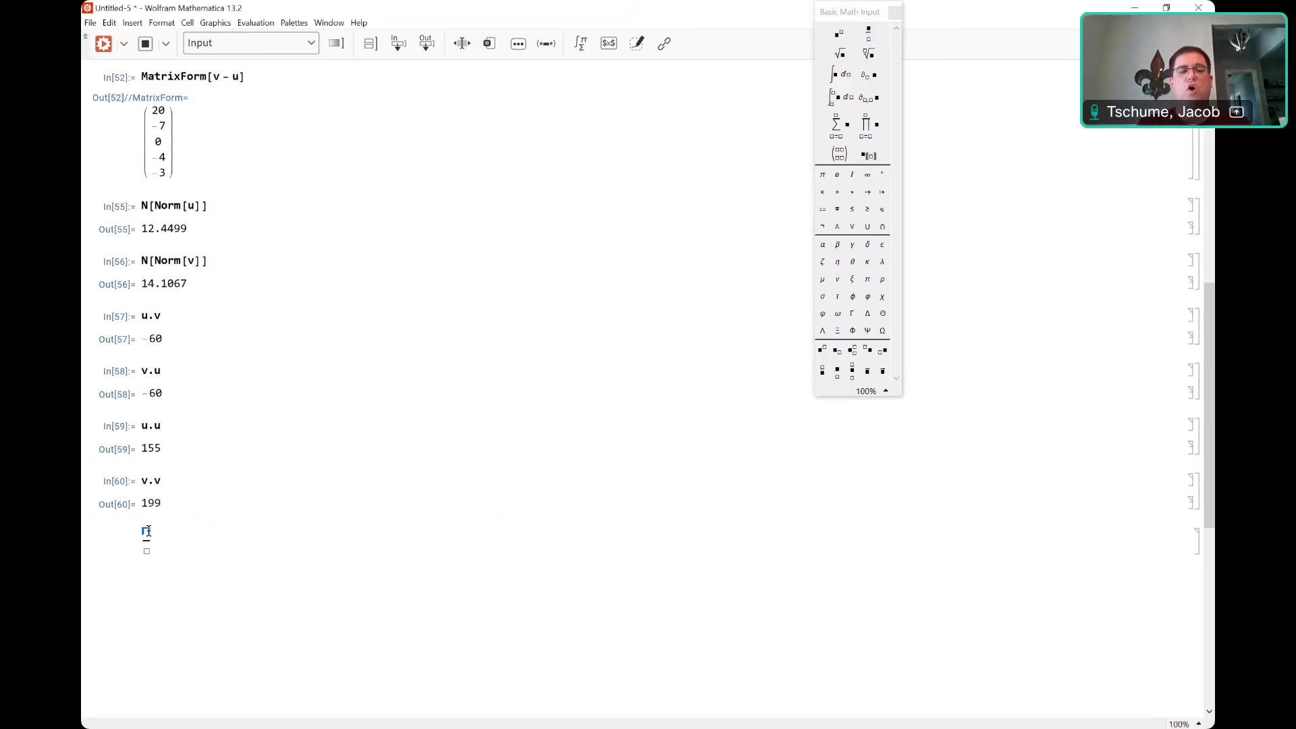
type("u")
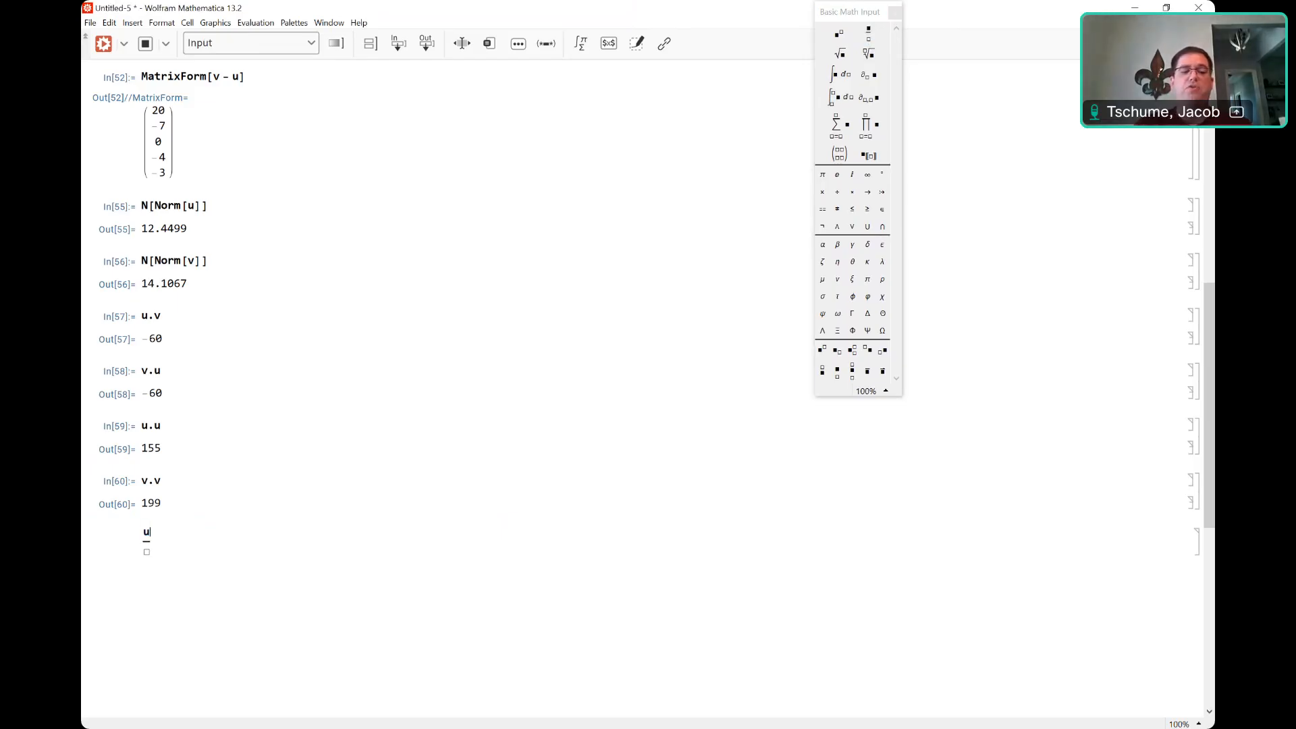
type(".v")
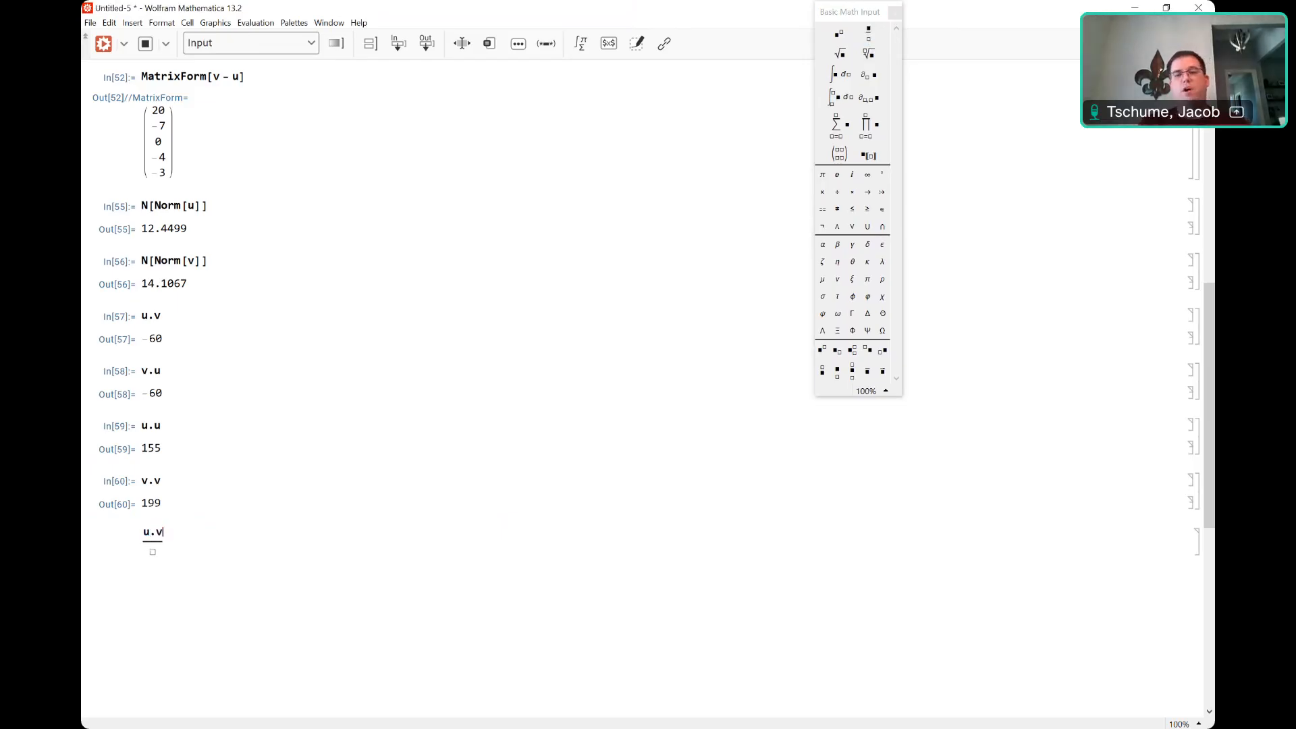
left_click(153, 552)
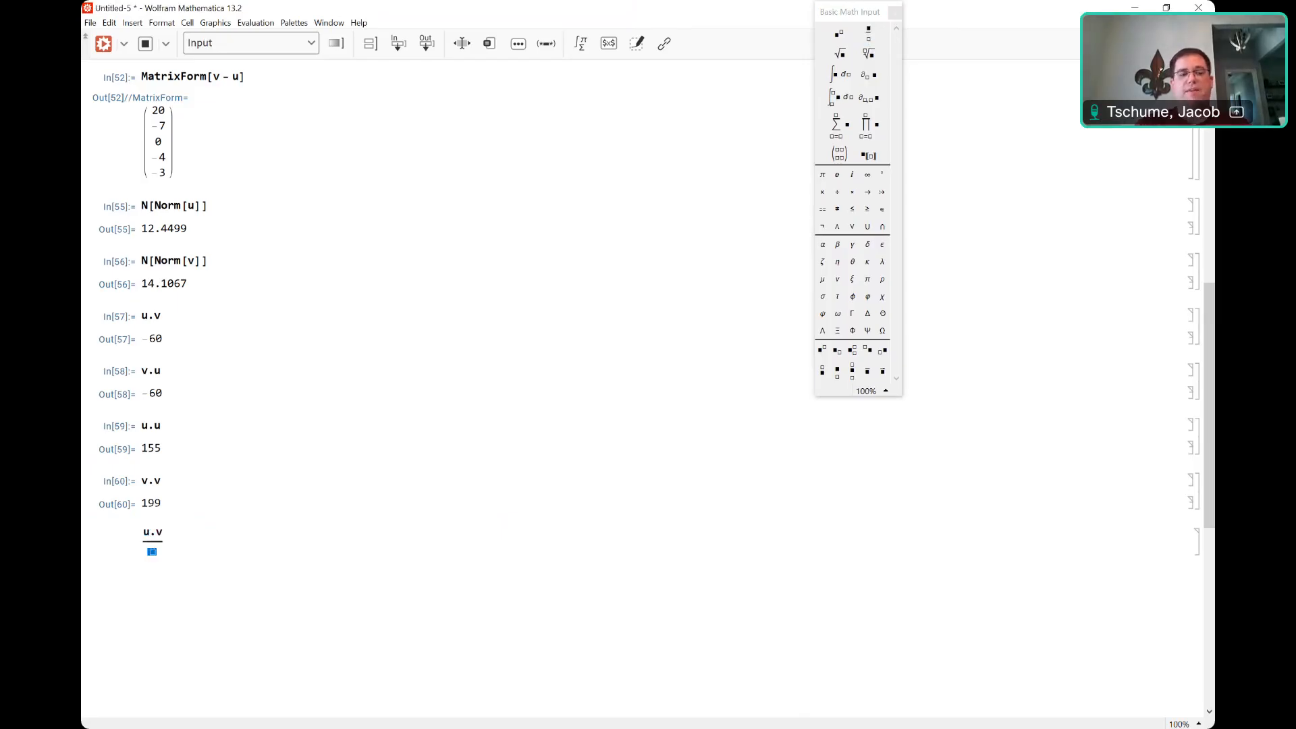
type("Norm[u")
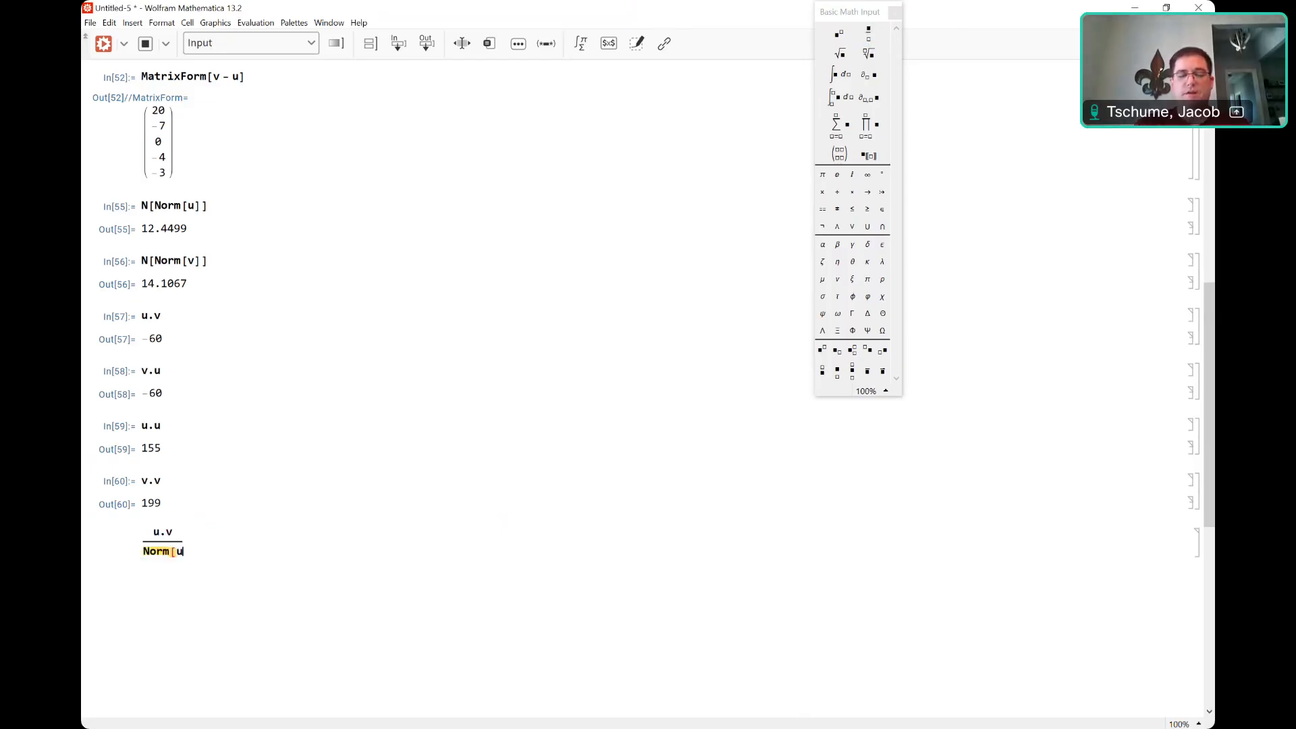
type("]")
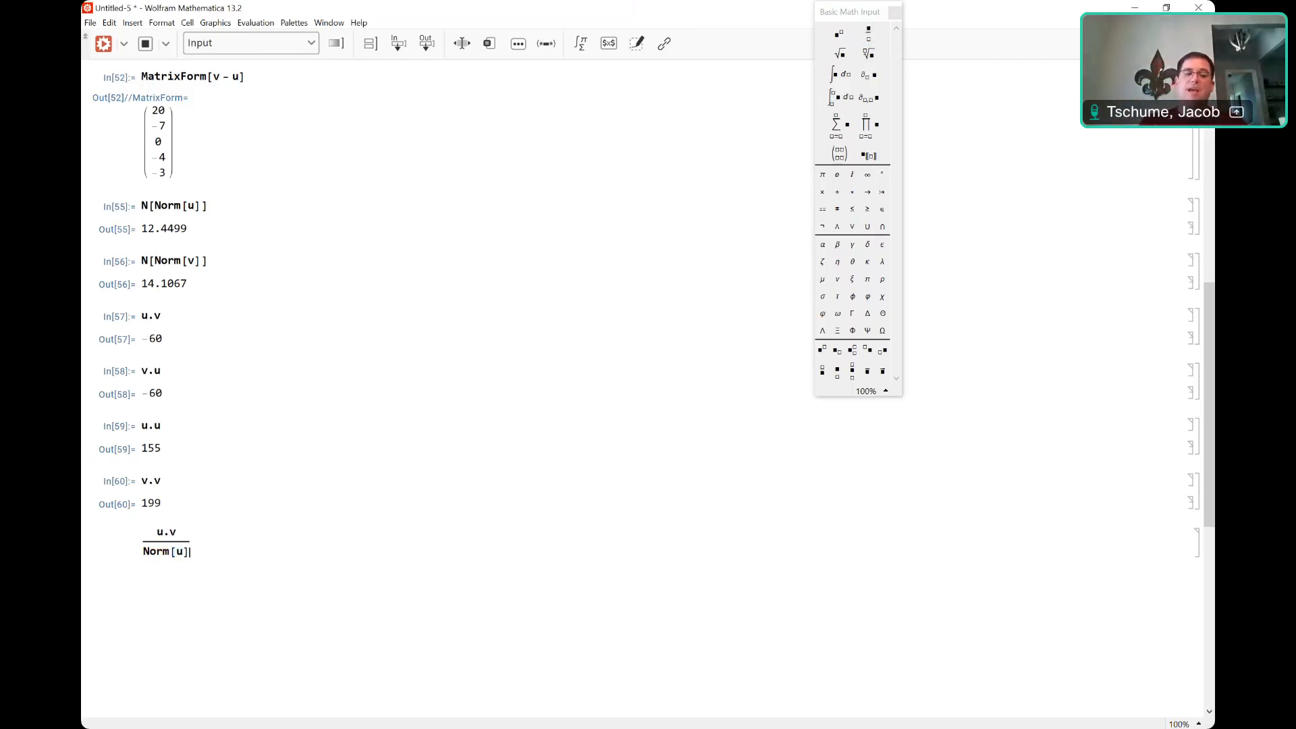
key("shift+Return")
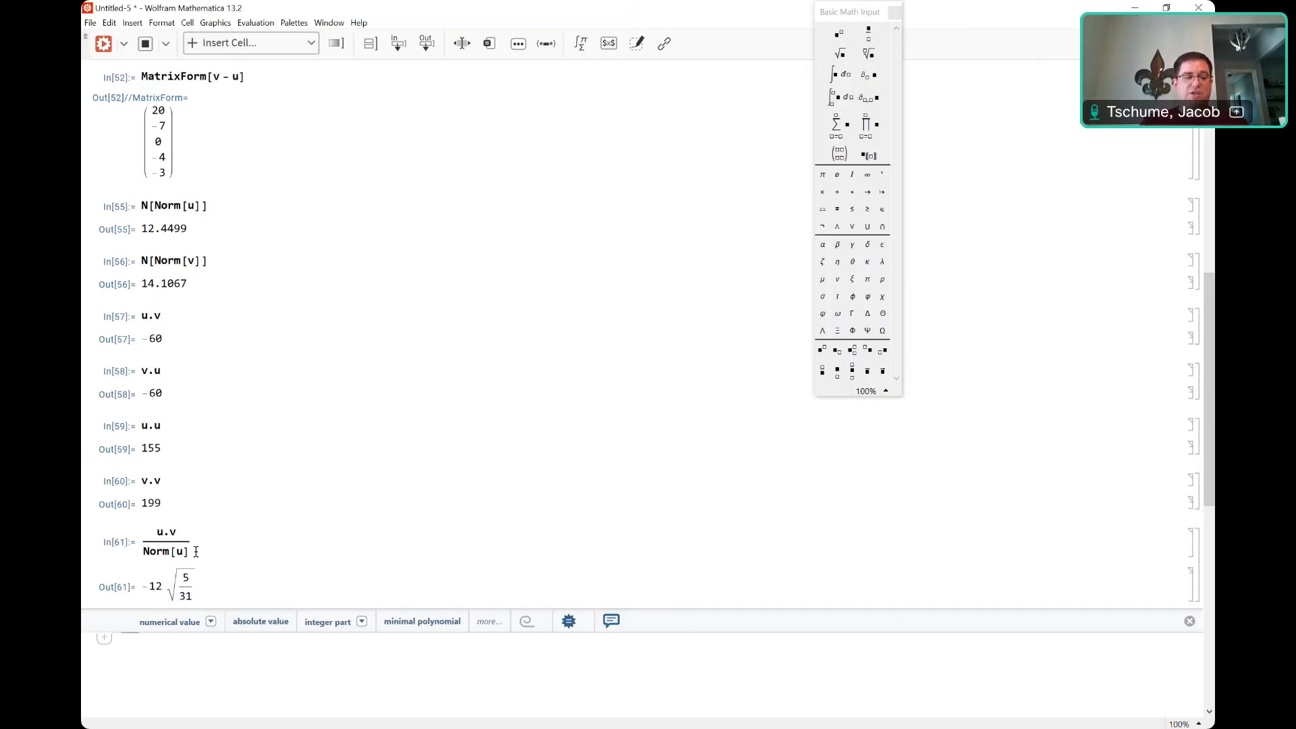
Edit the fraction to u.u over Norm[v] and re-evaluate, getting 155/√199.
left_click(177, 533)
key("BackSpace")
type("u")
left_click(184, 548)
key("BackSpace")
type("v")
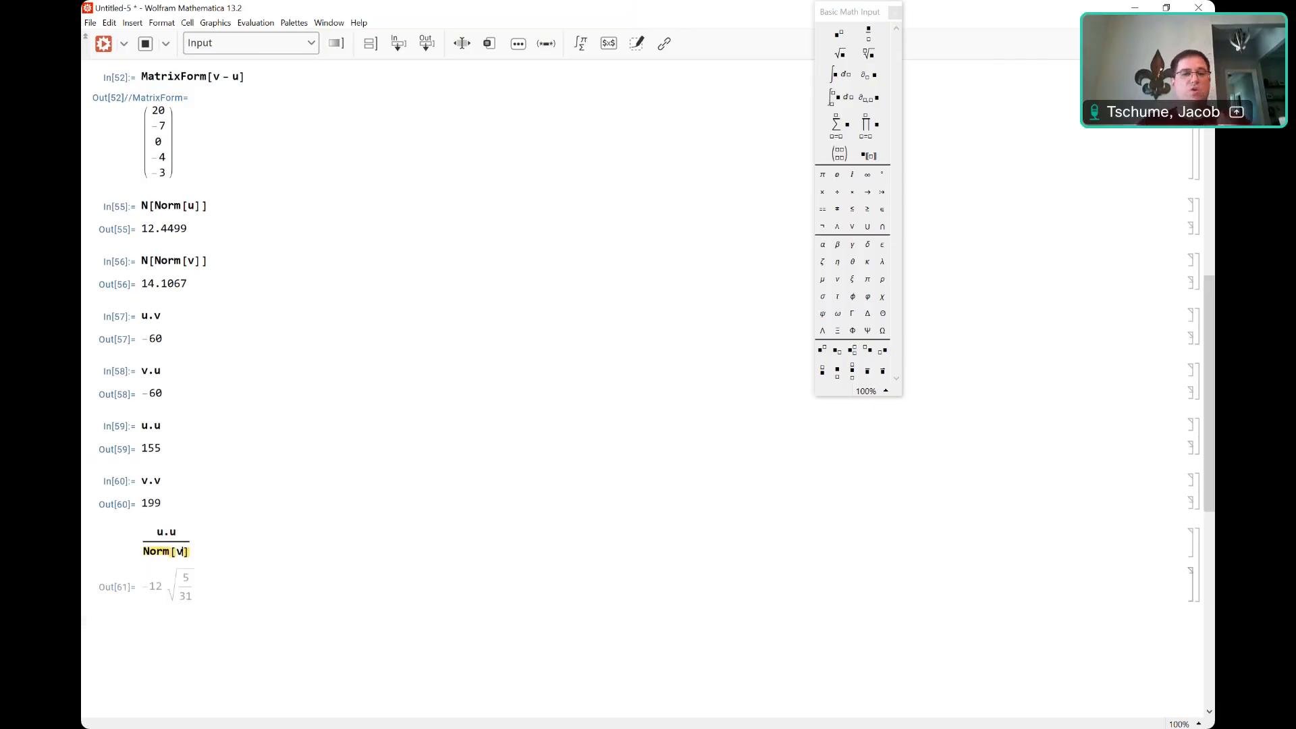
key("shift+Return")
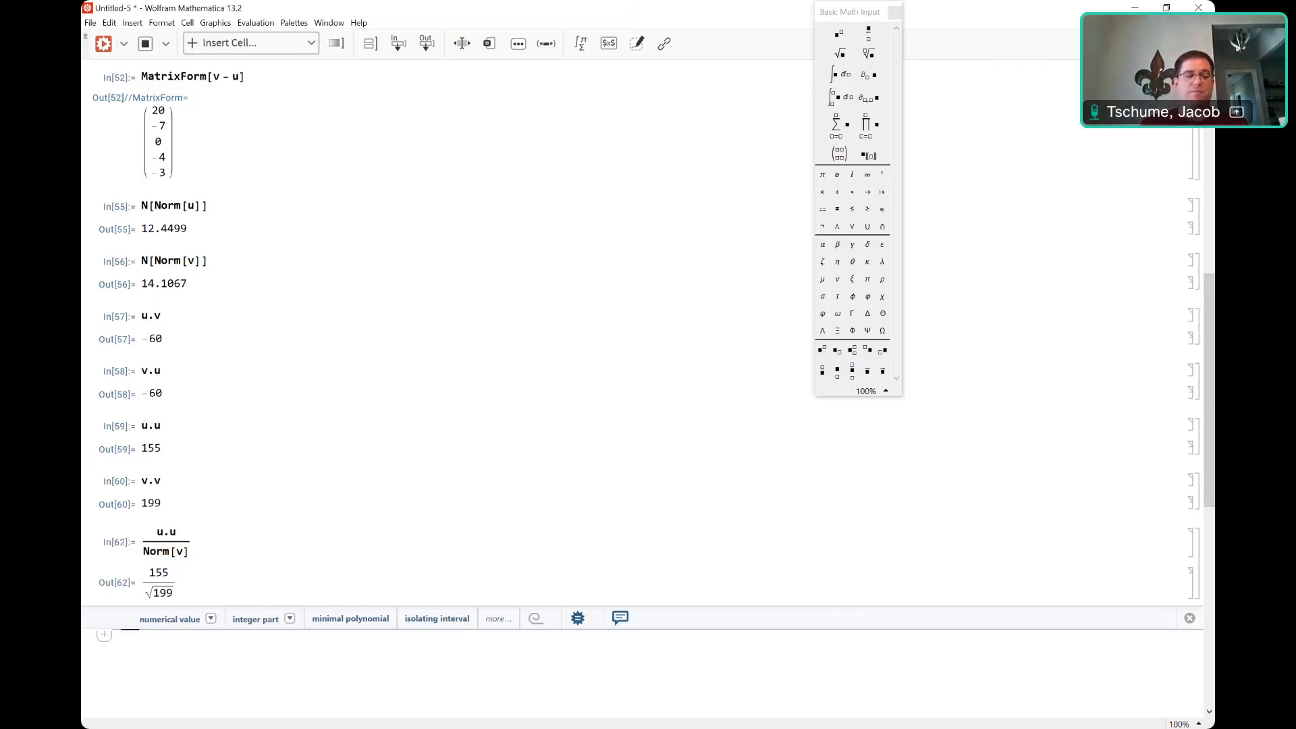
Evaluate a new fraction u.v over Norm[v] times u, giving five terms over √199.
left_click(868, 32)
type("u.v")
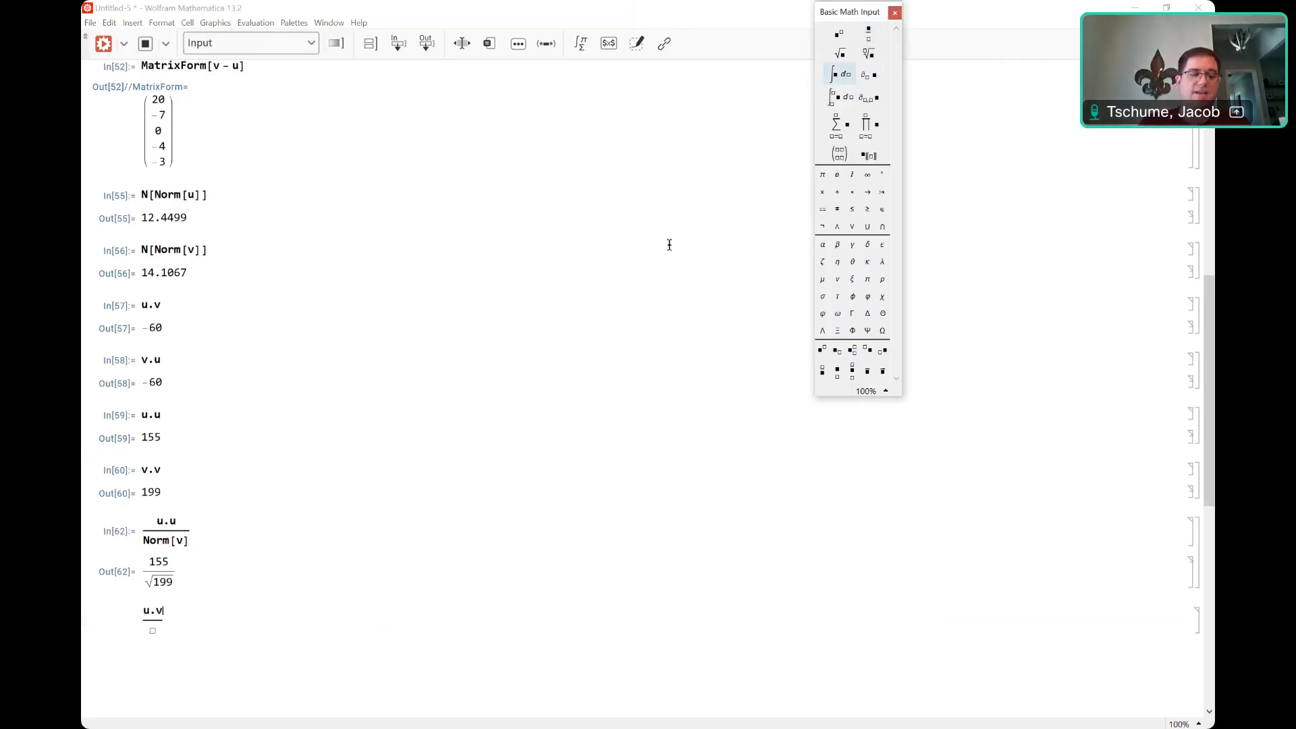
left_click(152, 631)
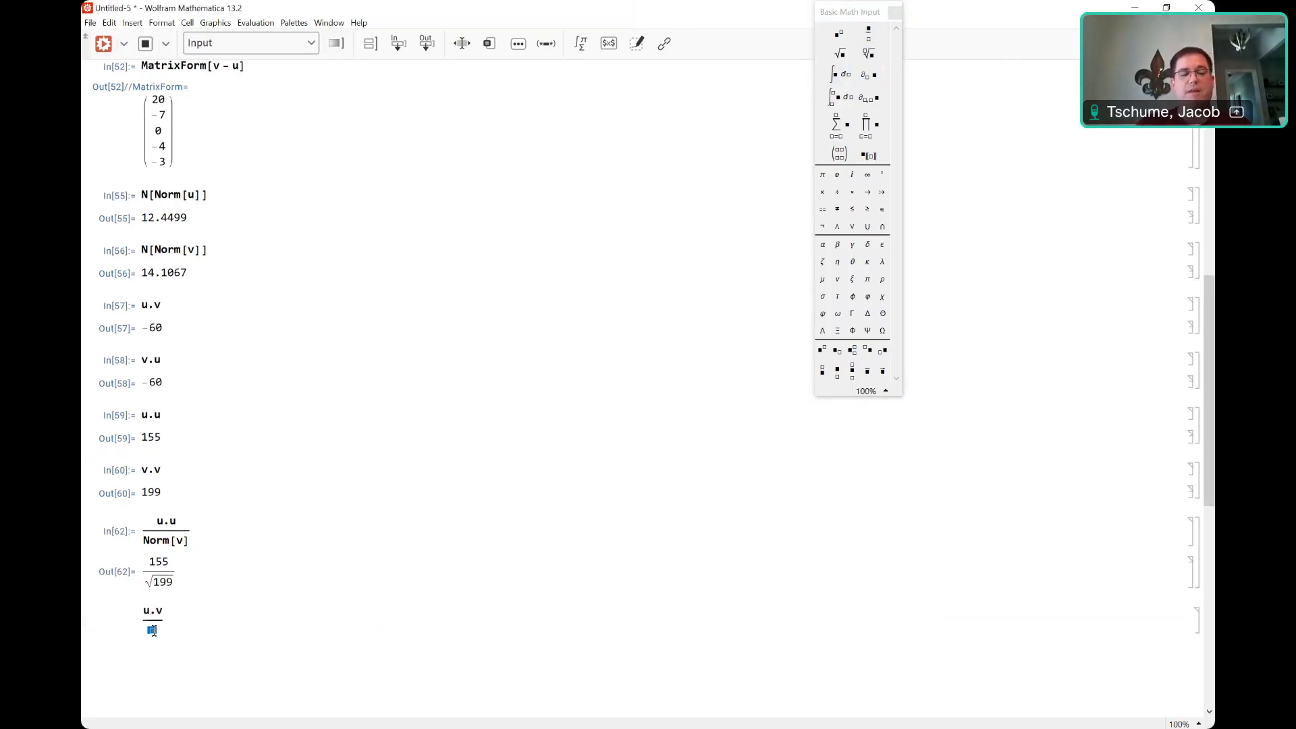
type("Nor")
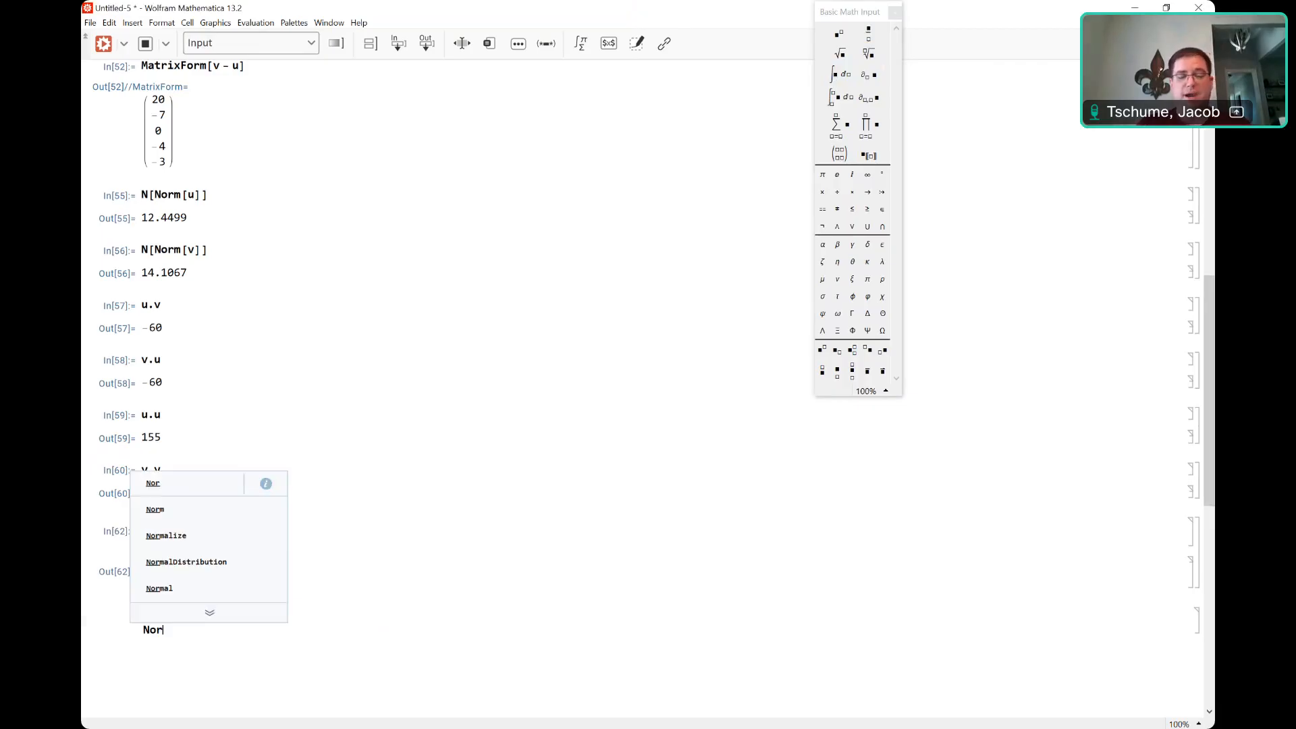
type("m[v]")
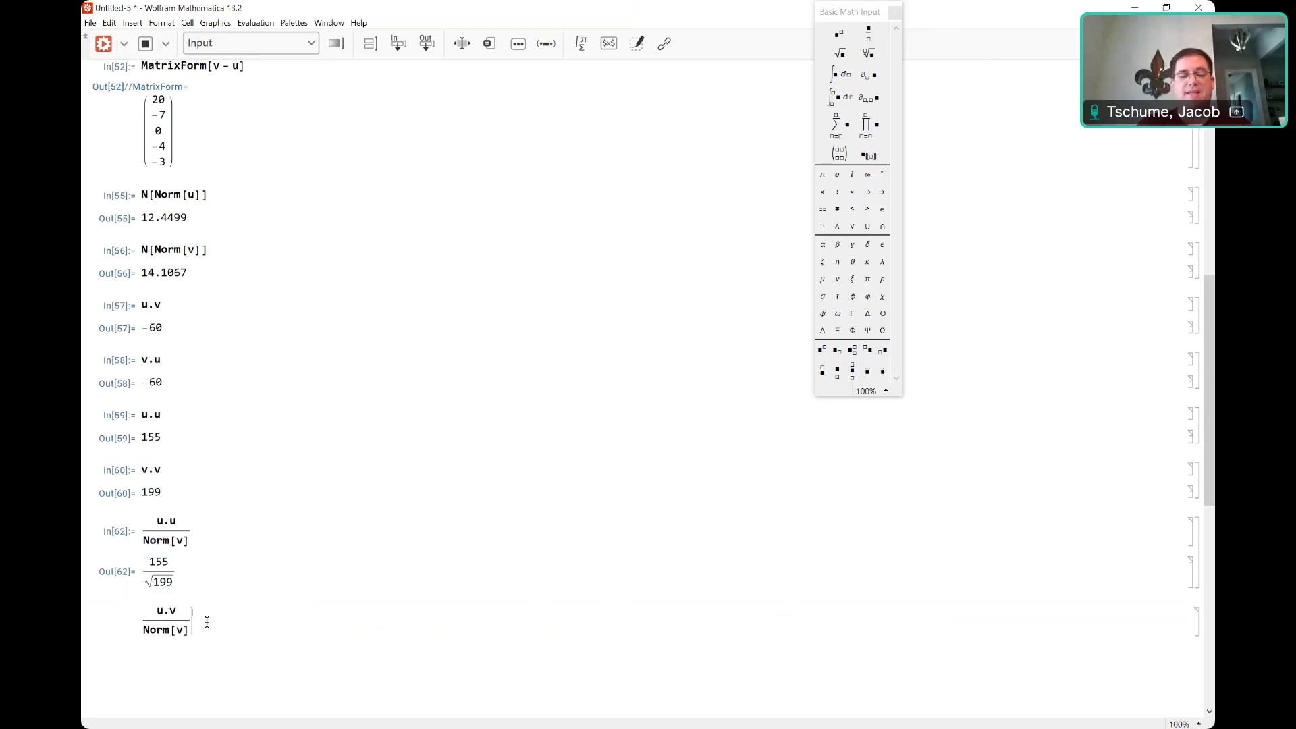
key("Right")
type("u")
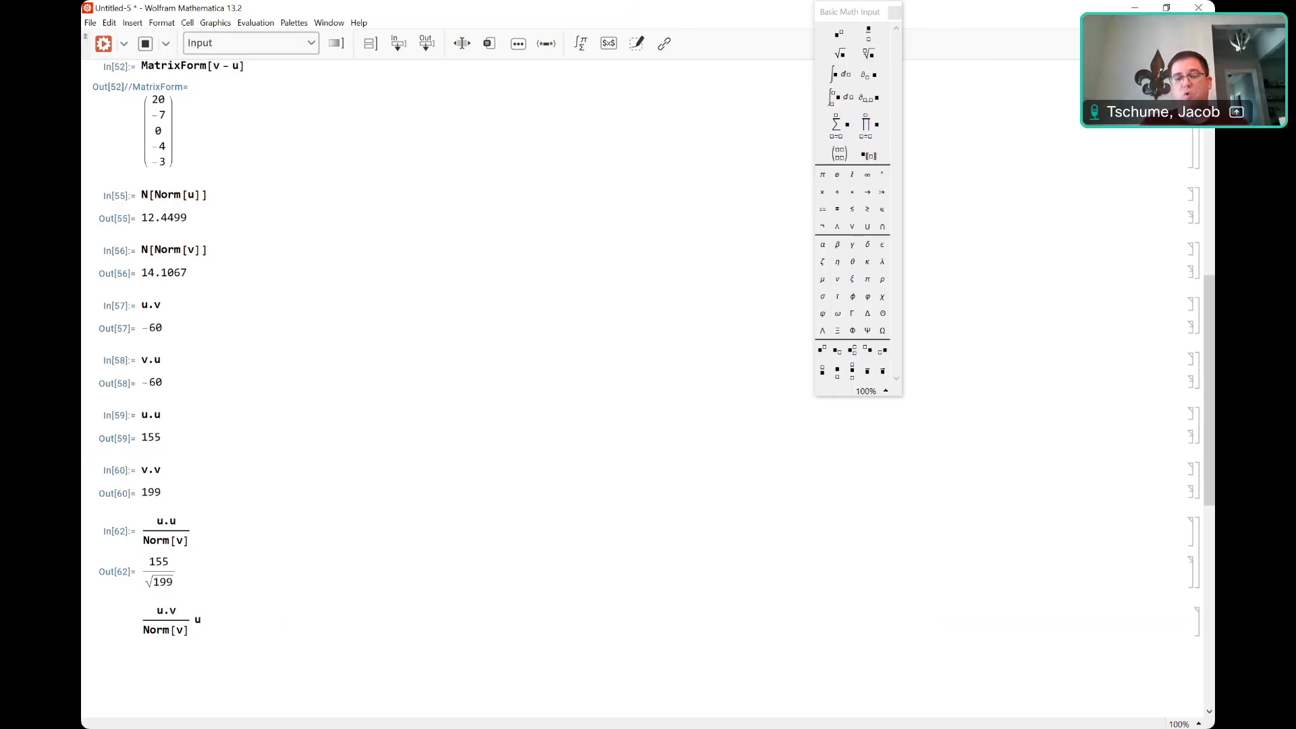
key("shift+Return")
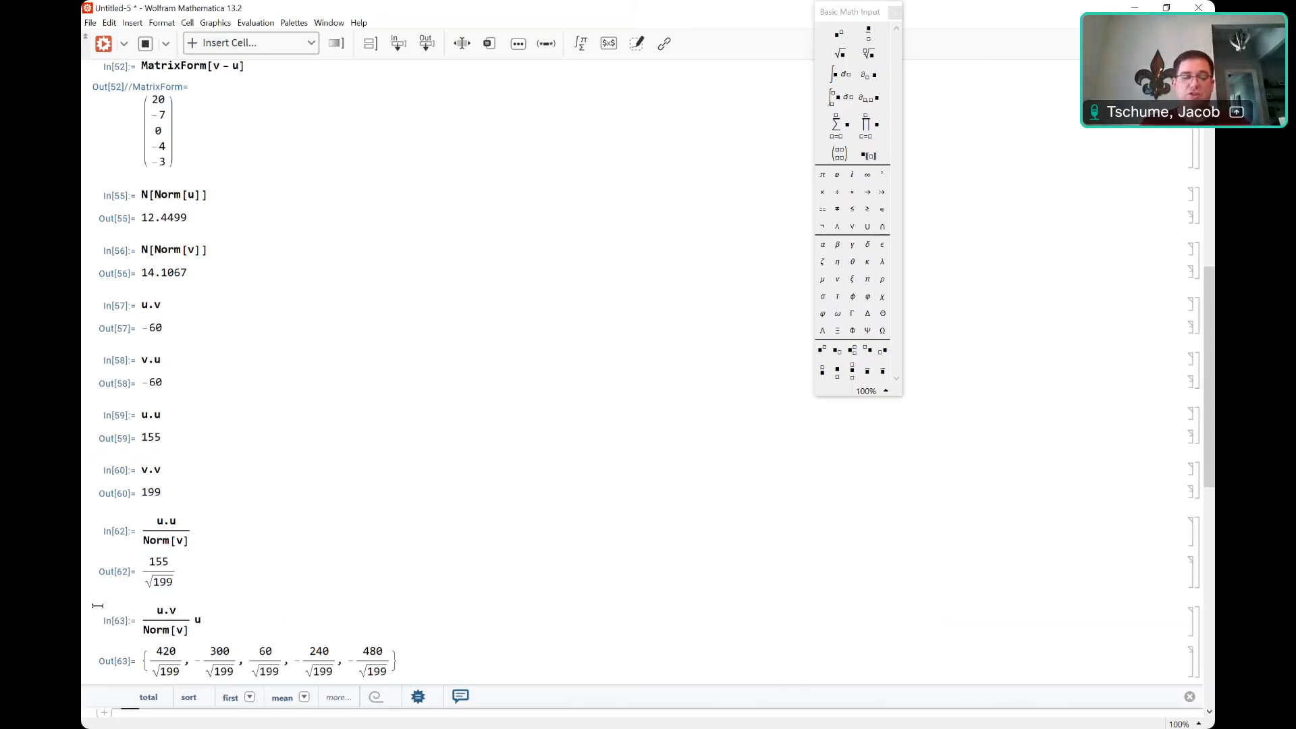
Wrap the (u.v/Norm[v]) u expression in MatrixForm, showing five fractions over √199 as a column.
left_click(141, 619)
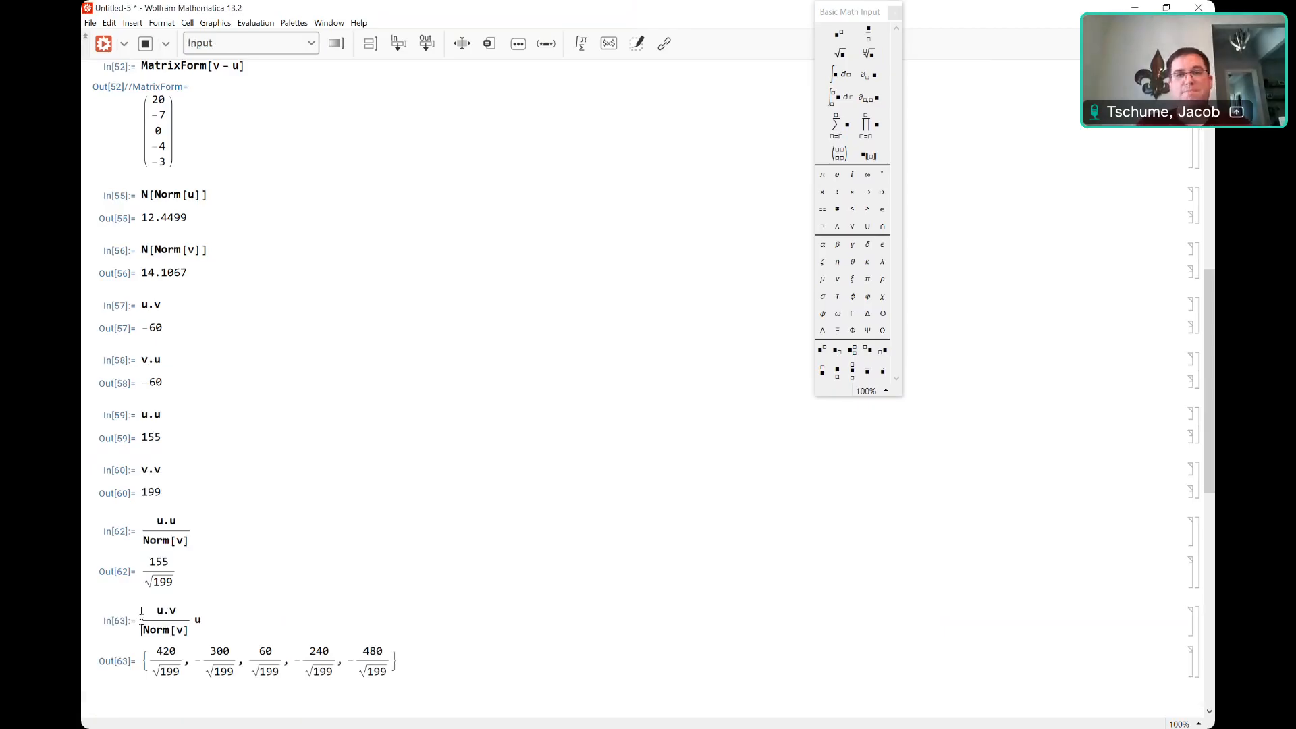
type("Ma")
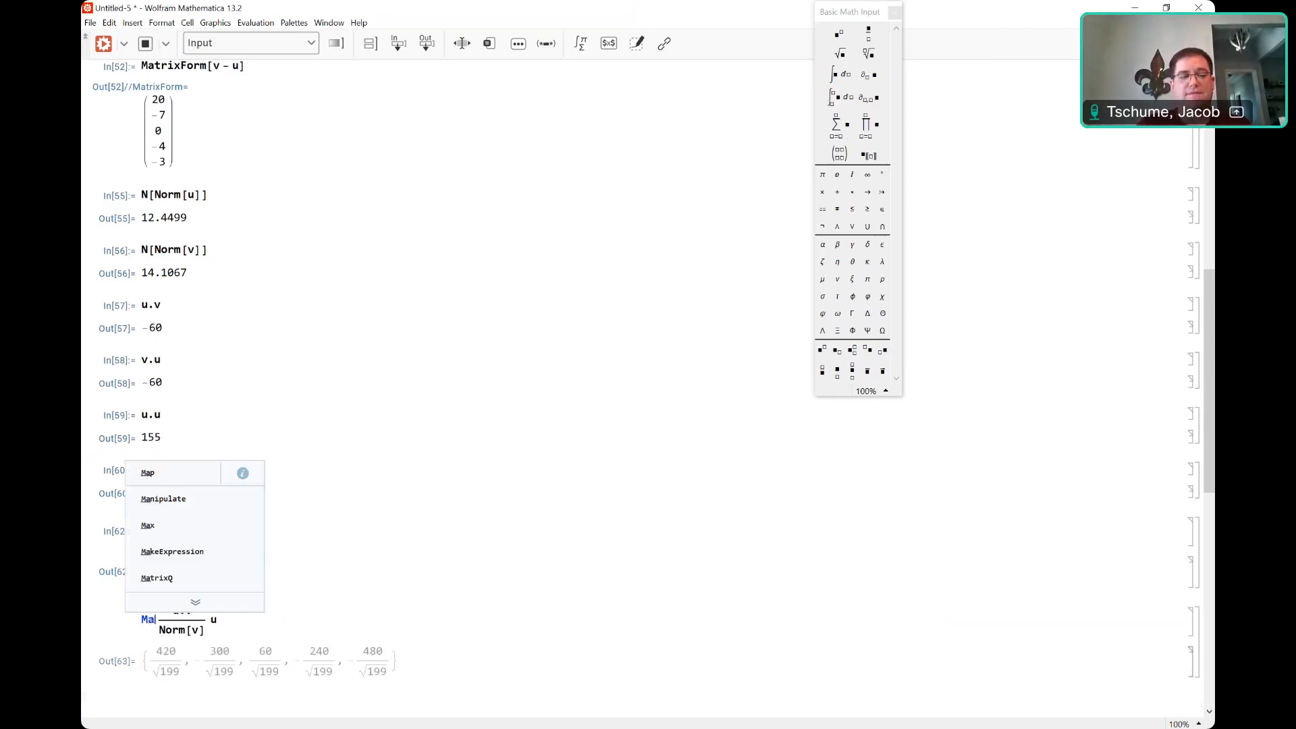
type("trixForm[u.v/Norm[v")
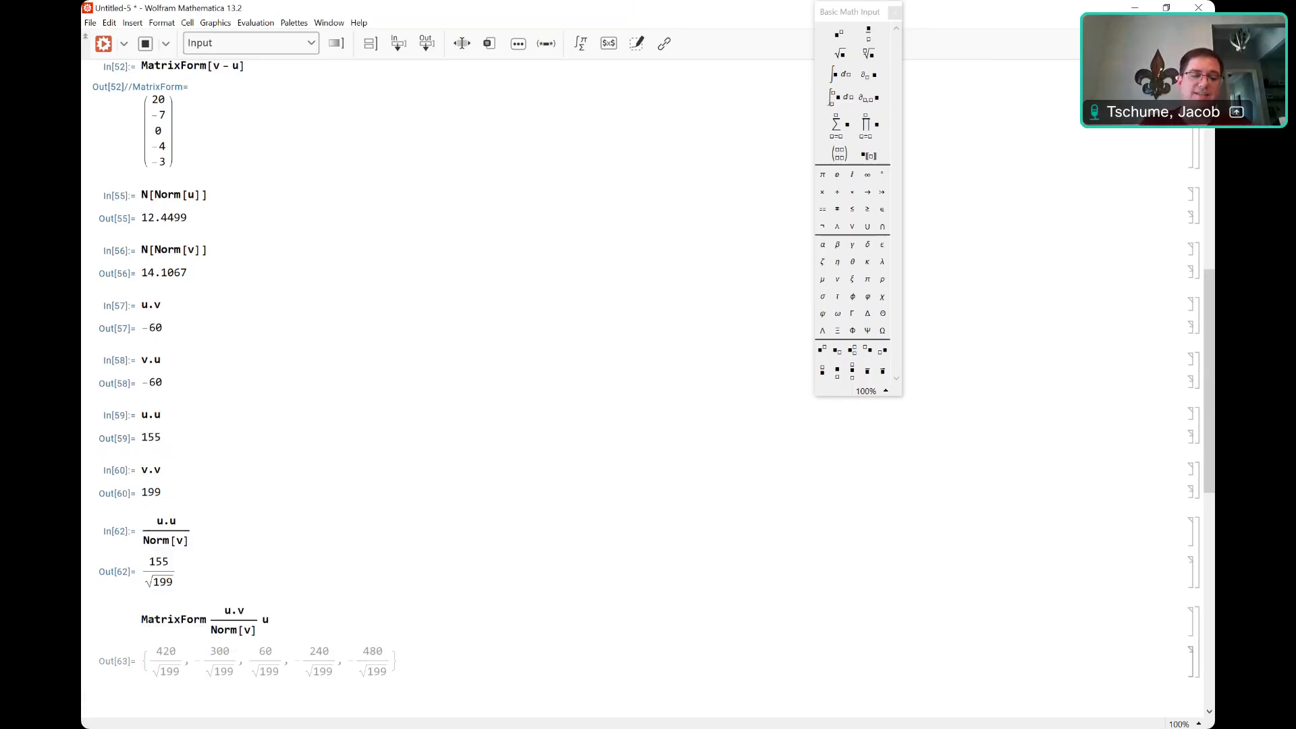
type("]")
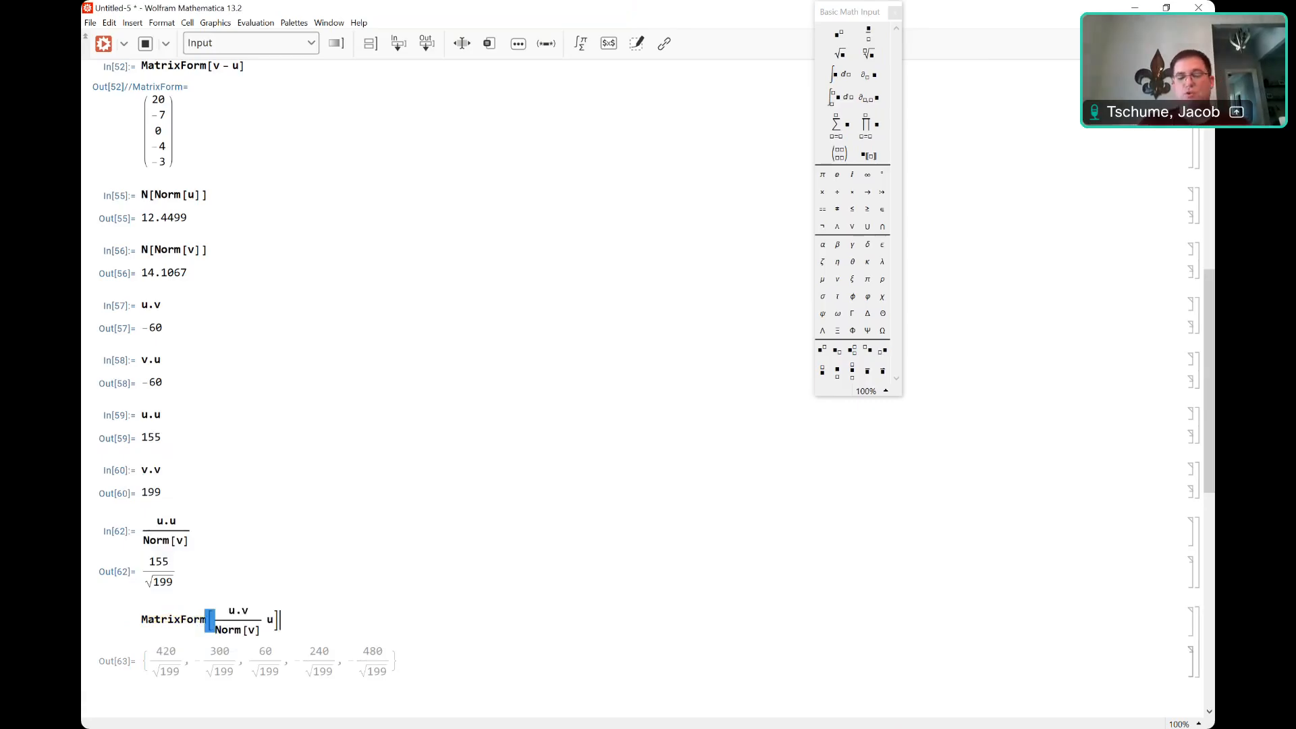
key("shift+Return")
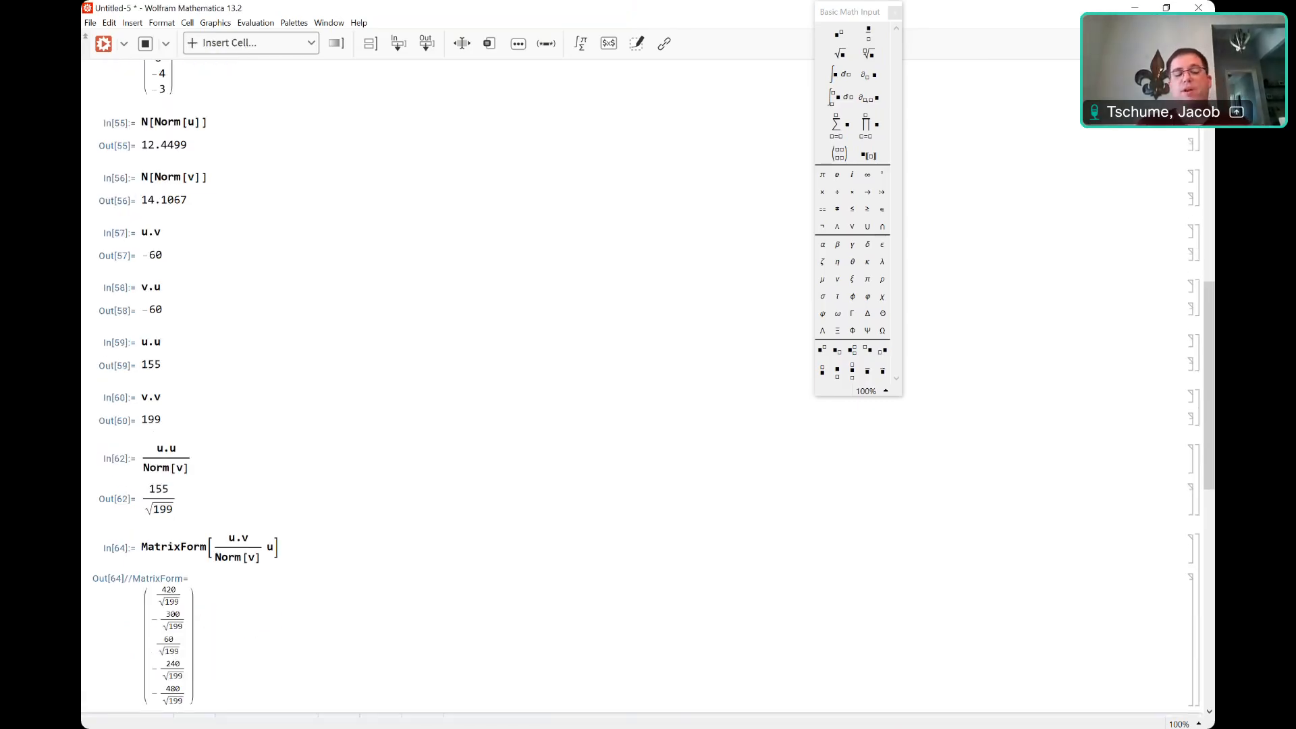